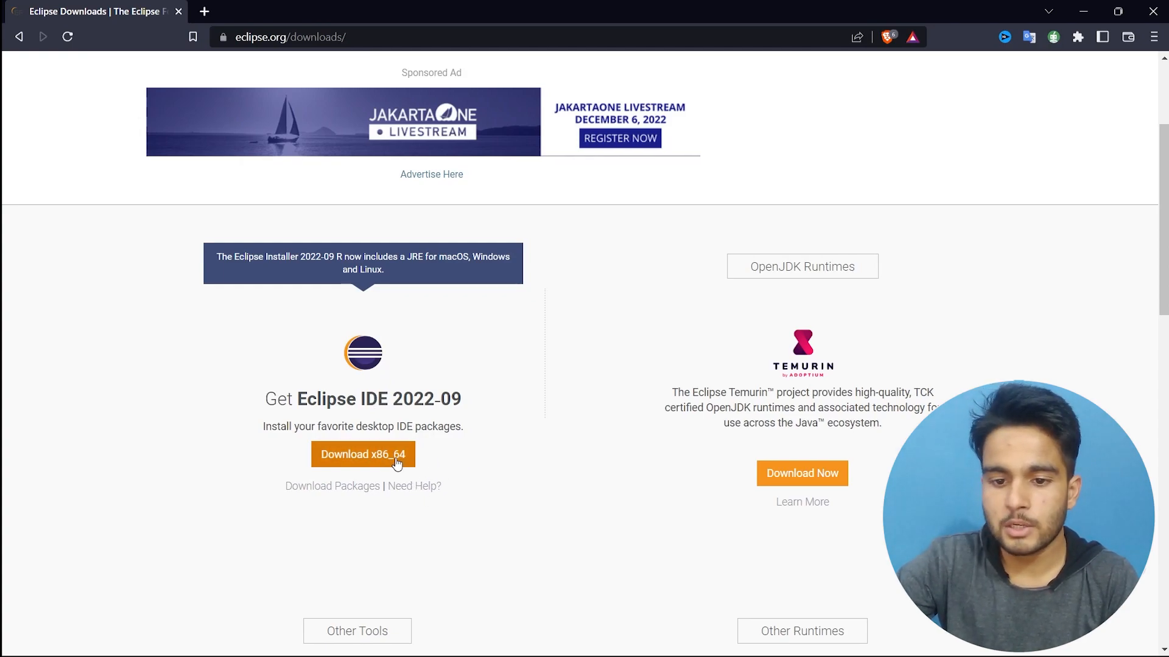
Download the 64-bit Windows eclipse-inst-jre-win64.exe installer from the mirror and open it.
left_click(356, 464)
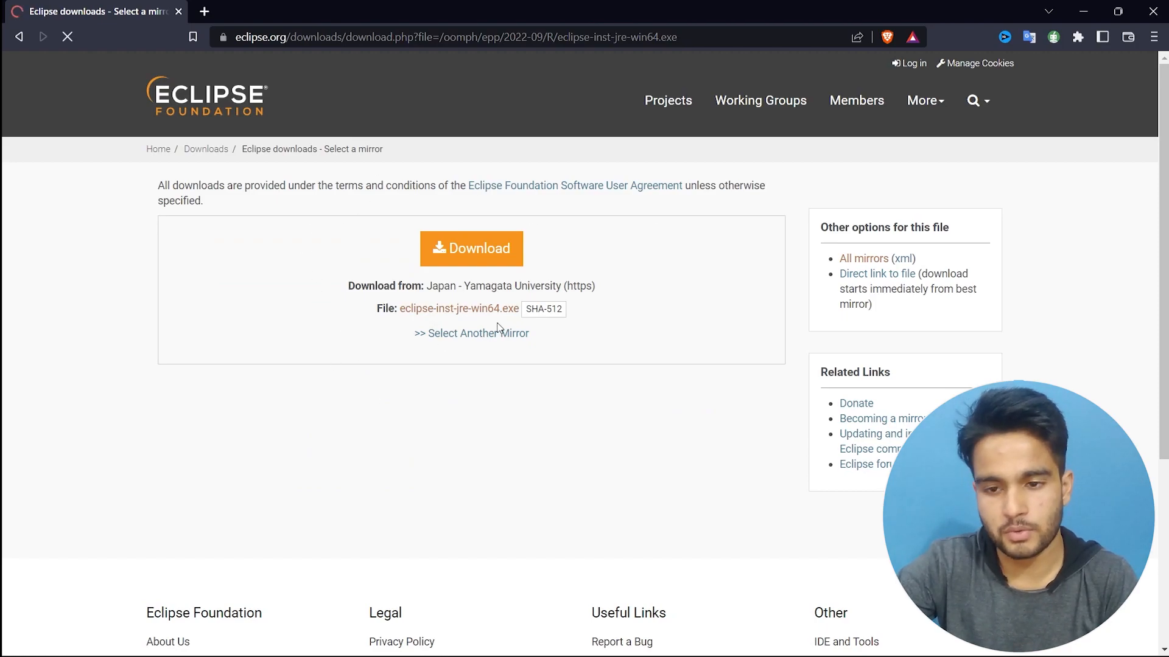
left_click(472, 252)
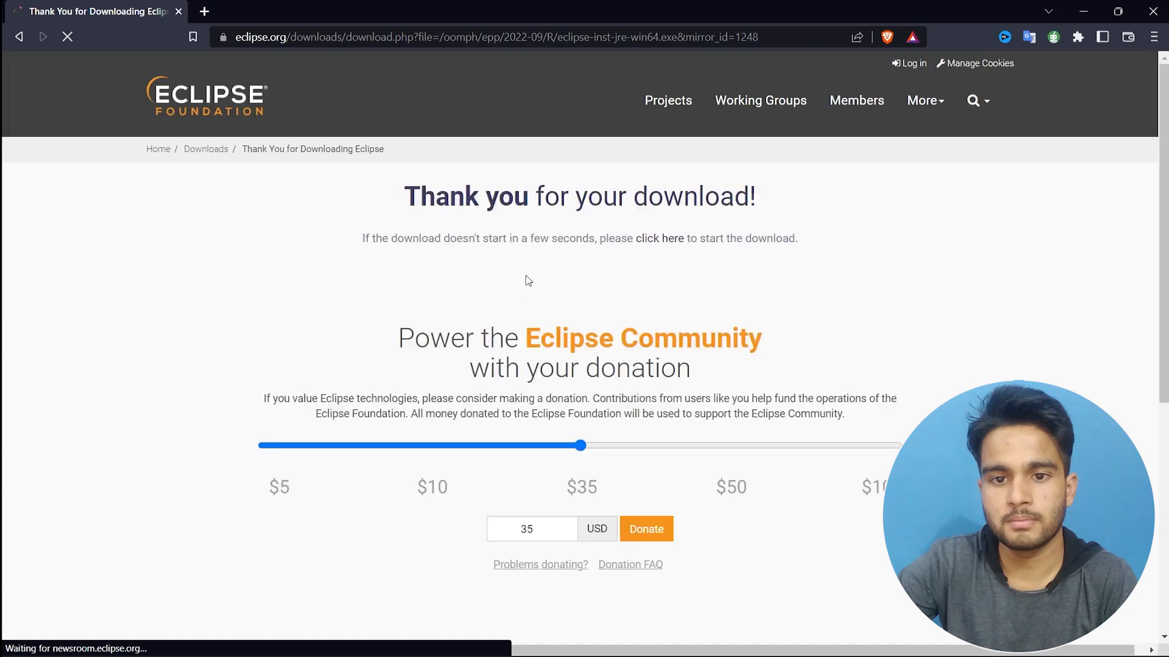
left_click(661, 239)
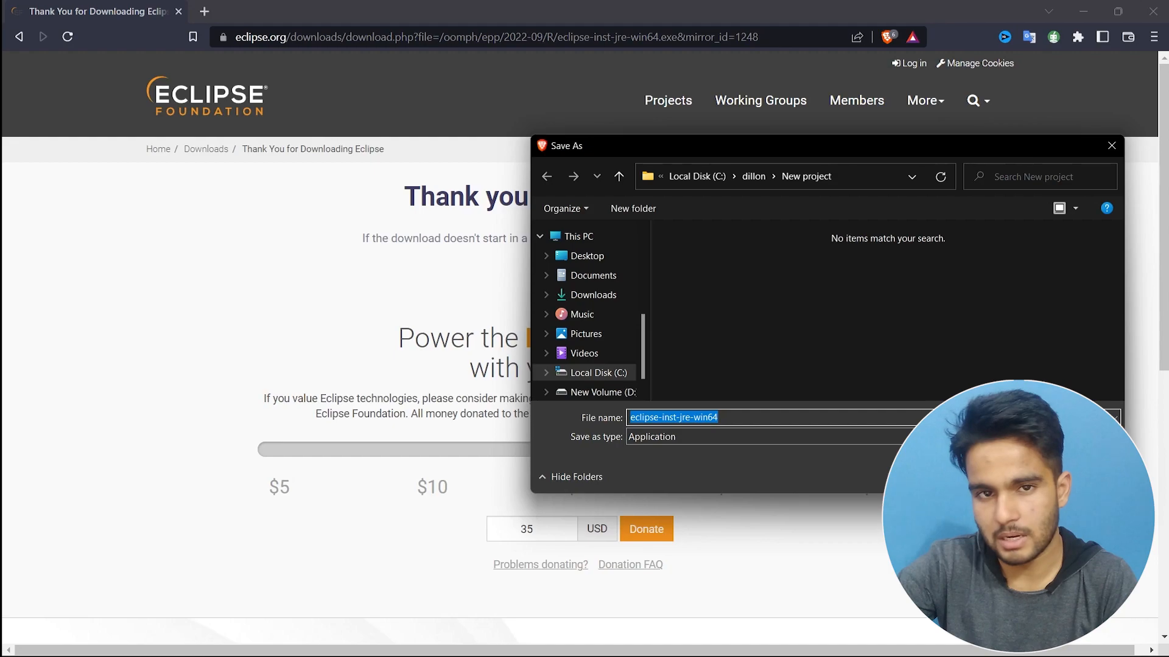
left_click(1011, 477)
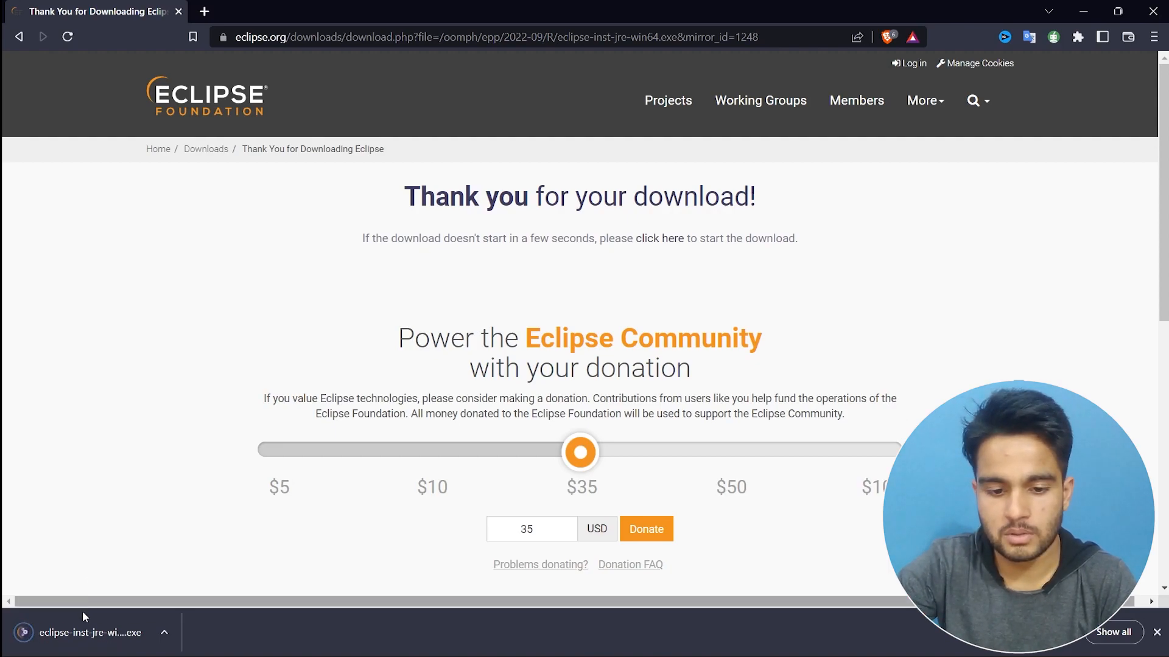
left_click(83, 635)
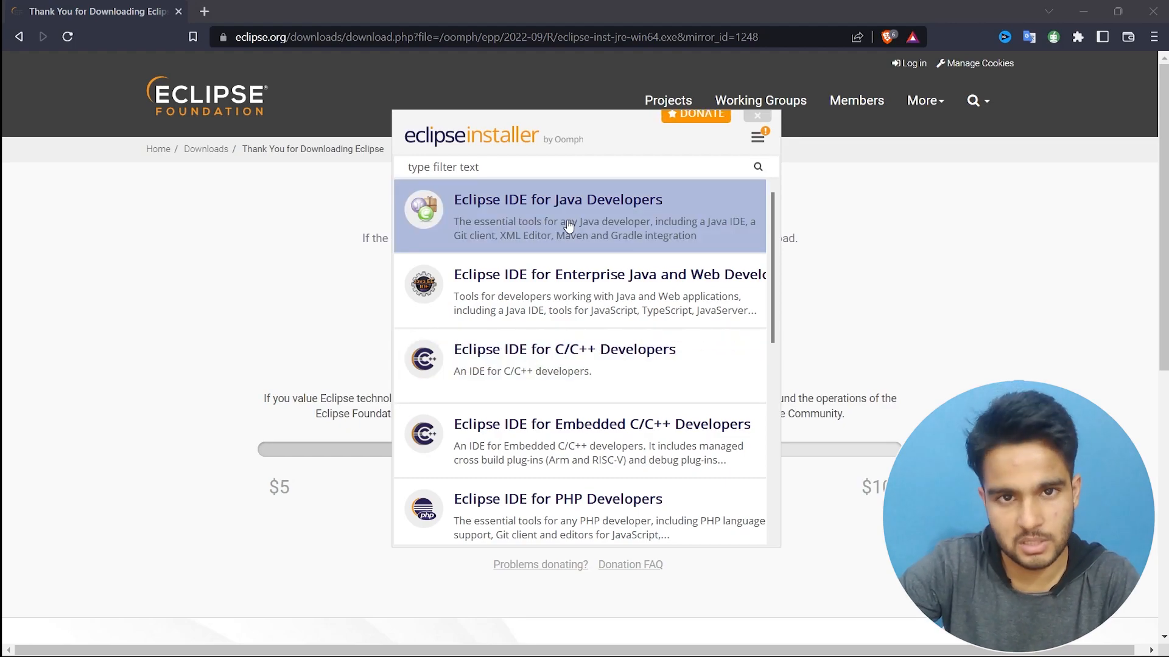
Install Eclipse IDE for Java Developers with the default Java VM and installation folder.
left_click(568, 225)
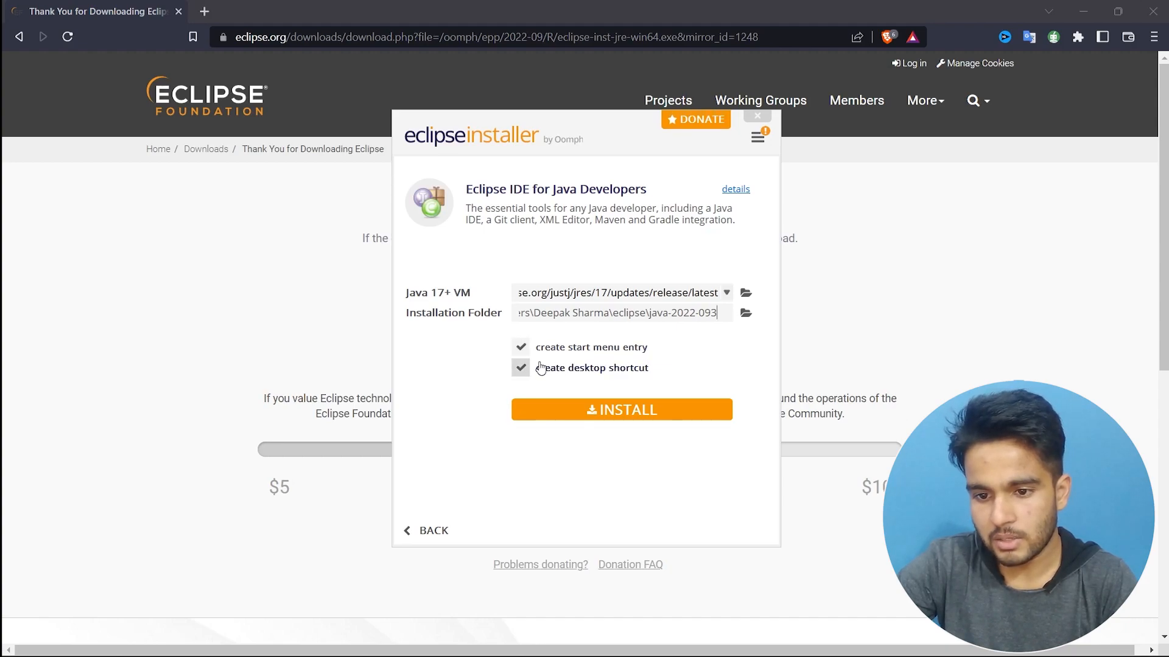
left_click(619, 420)
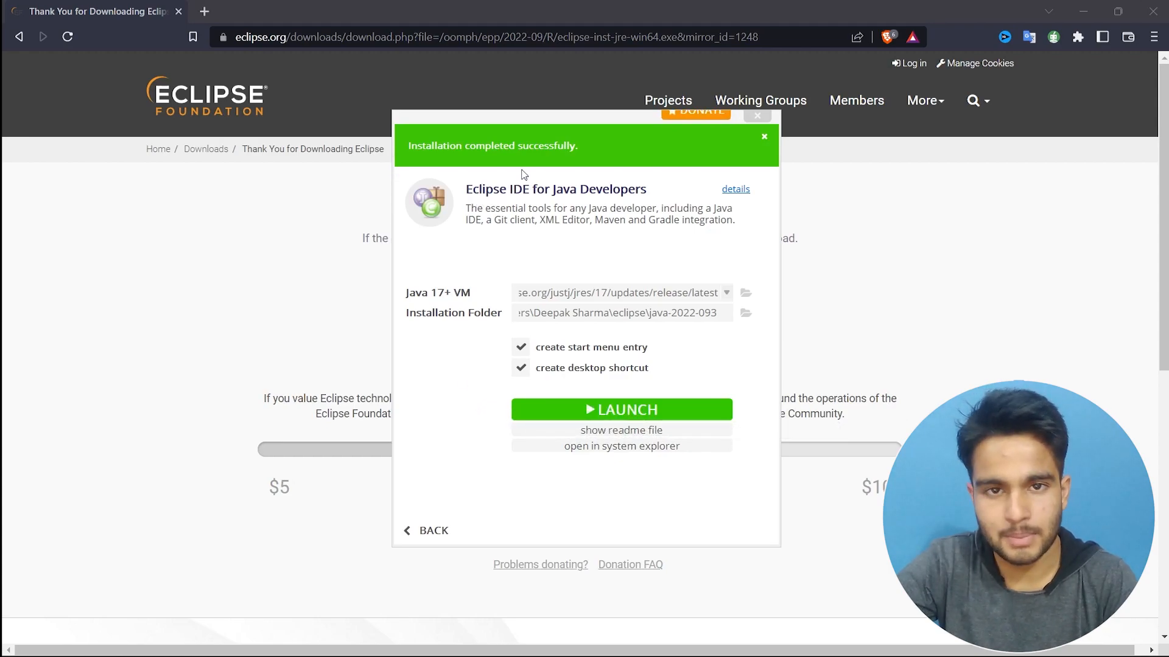
Launch the newly installed Eclipse IDE 2022-09 from the installer.
left_click(617, 416)
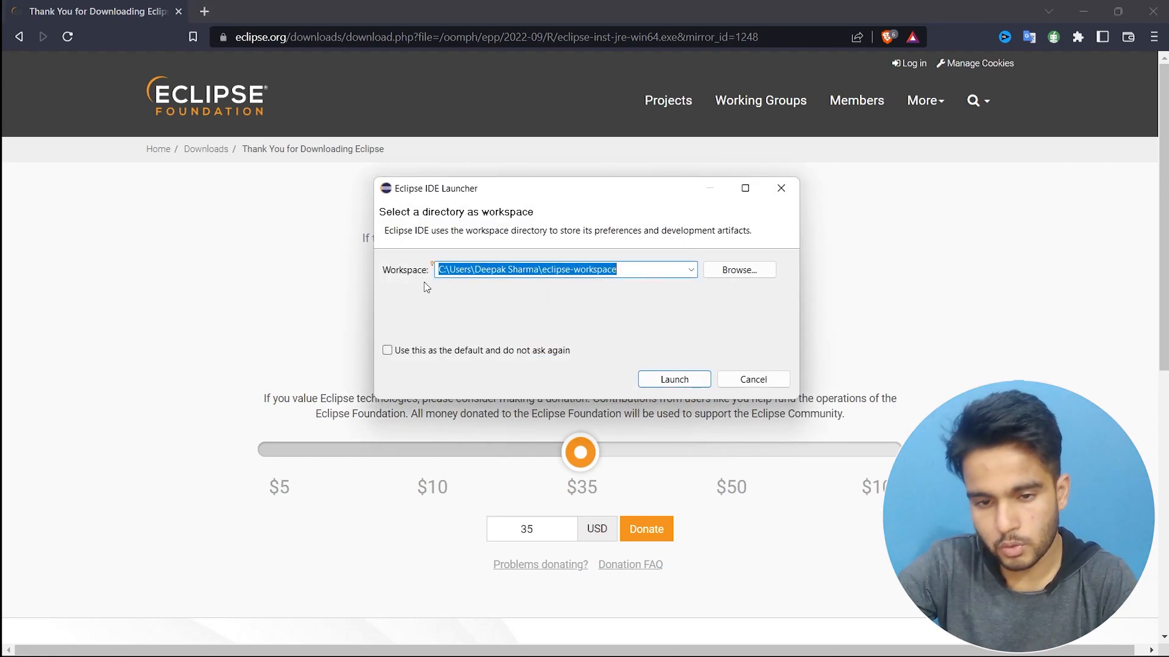
Make eclipse-workspace the default workspace without asking again and open the workbench.
left_click(432, 355)
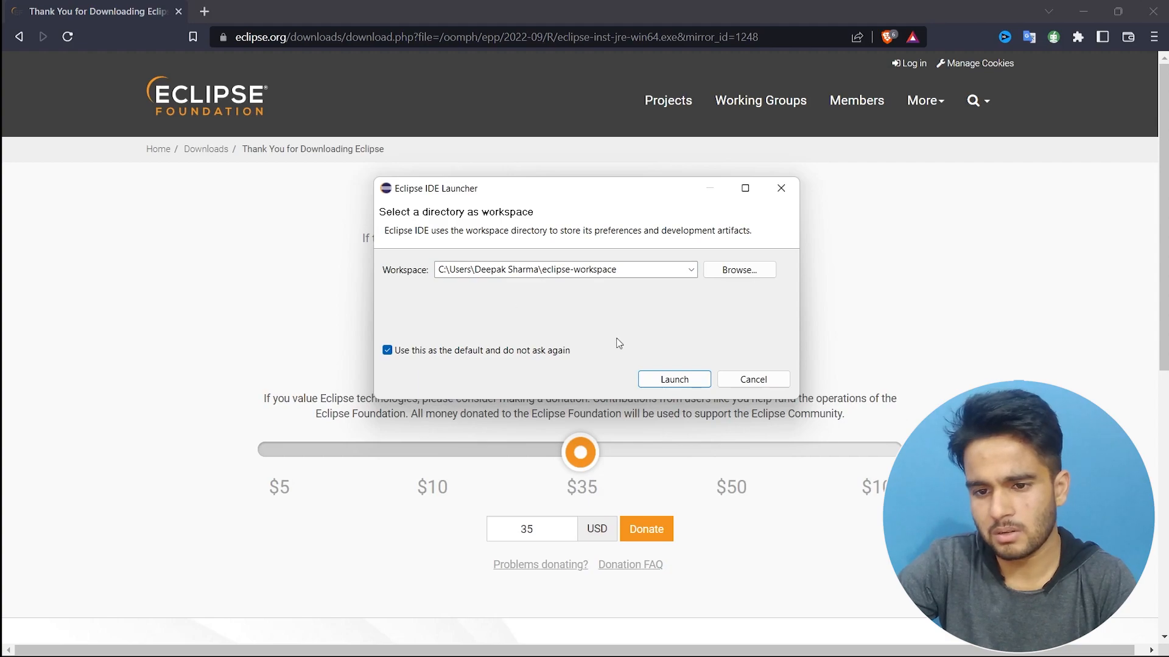
left_click(658, 379)
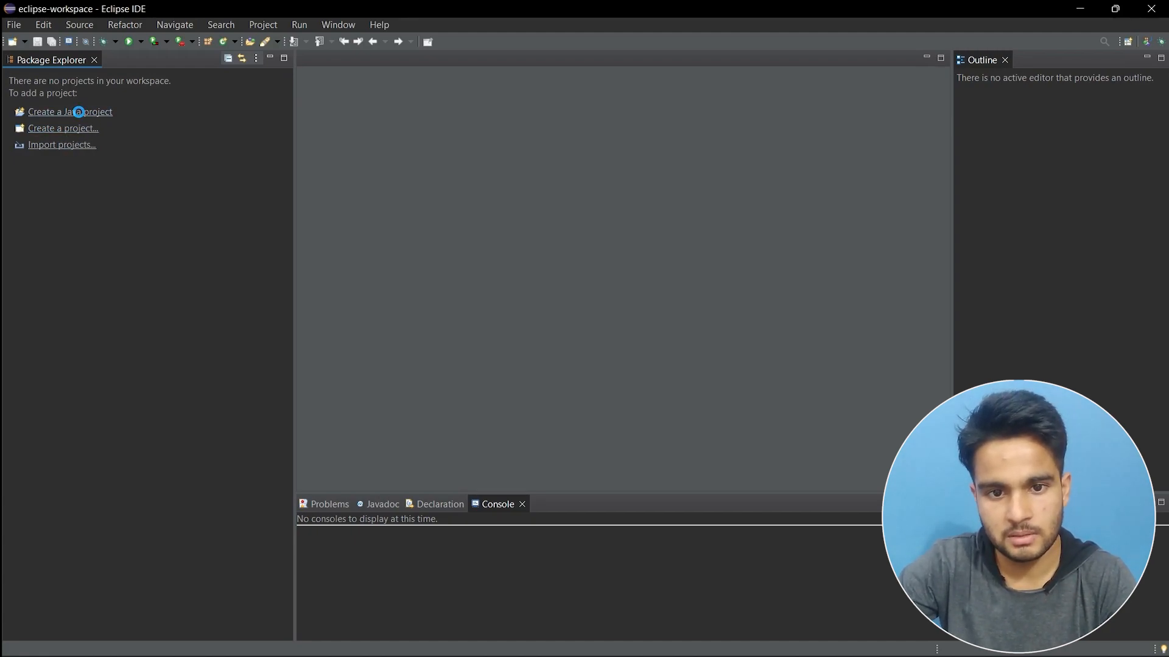
Create a Java project named Example with default settings and expand it in Package Explorer.
left_click(78, 112)
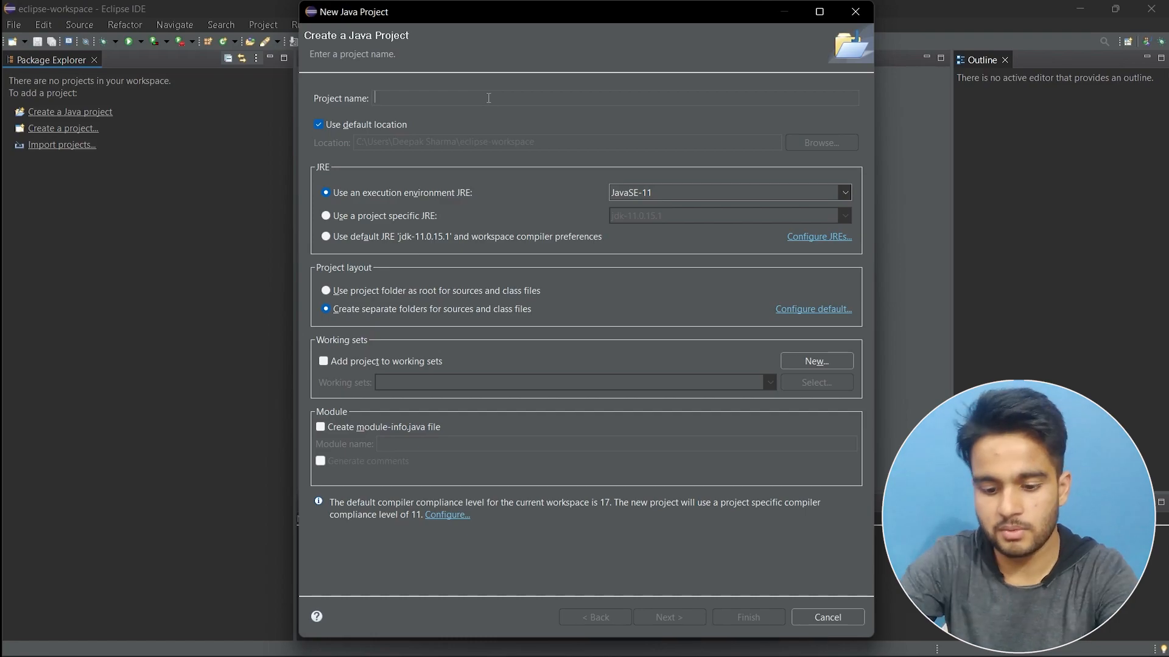
type("Example")
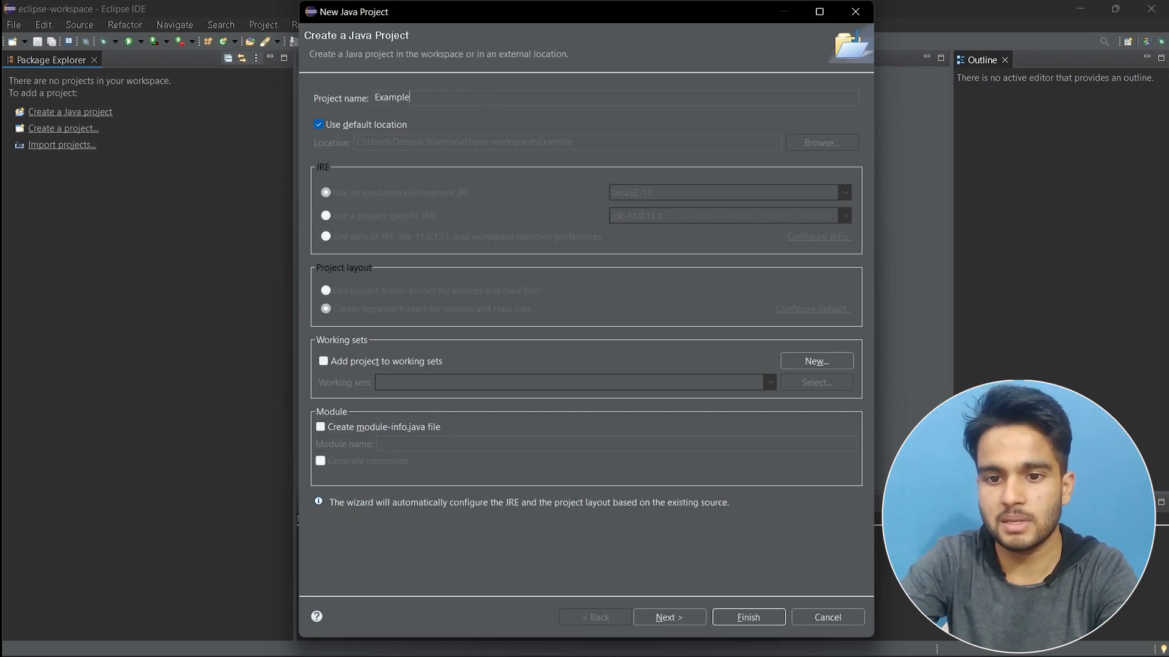
left_click(681, 620)
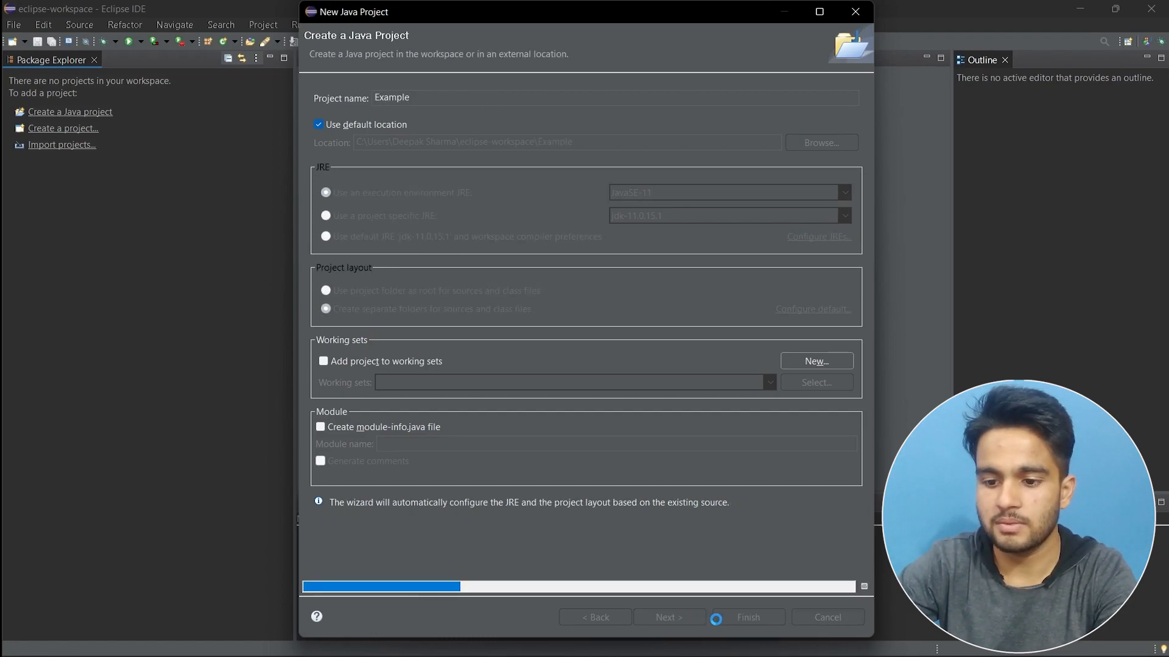
left_click(737, 619)
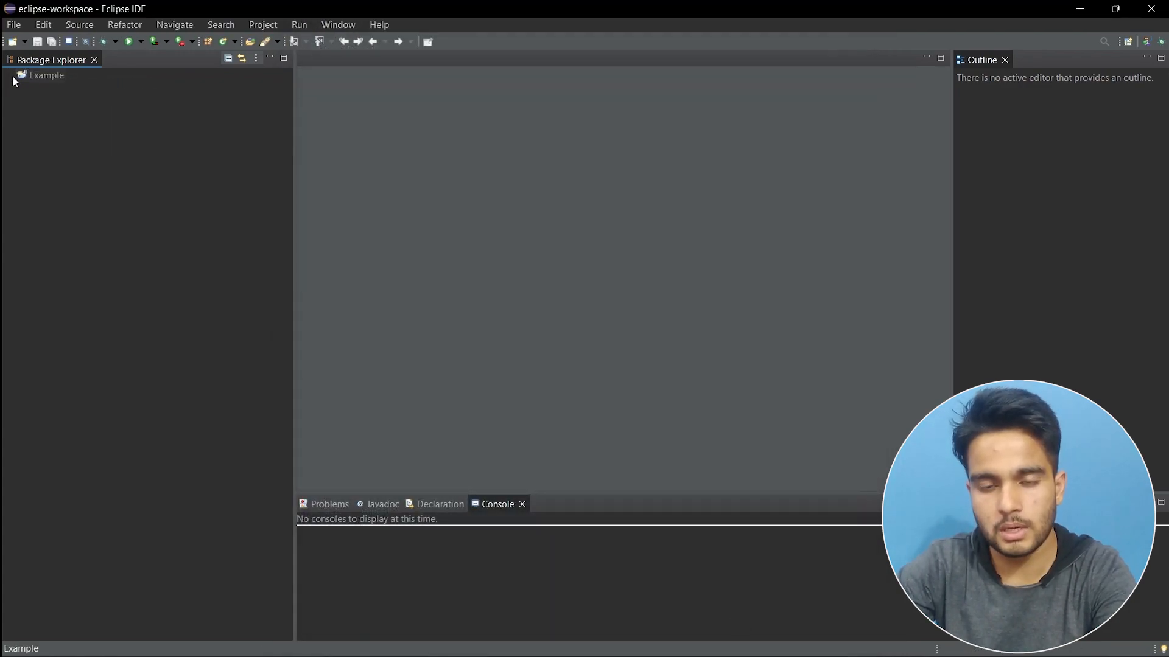
left_click(14, 79)
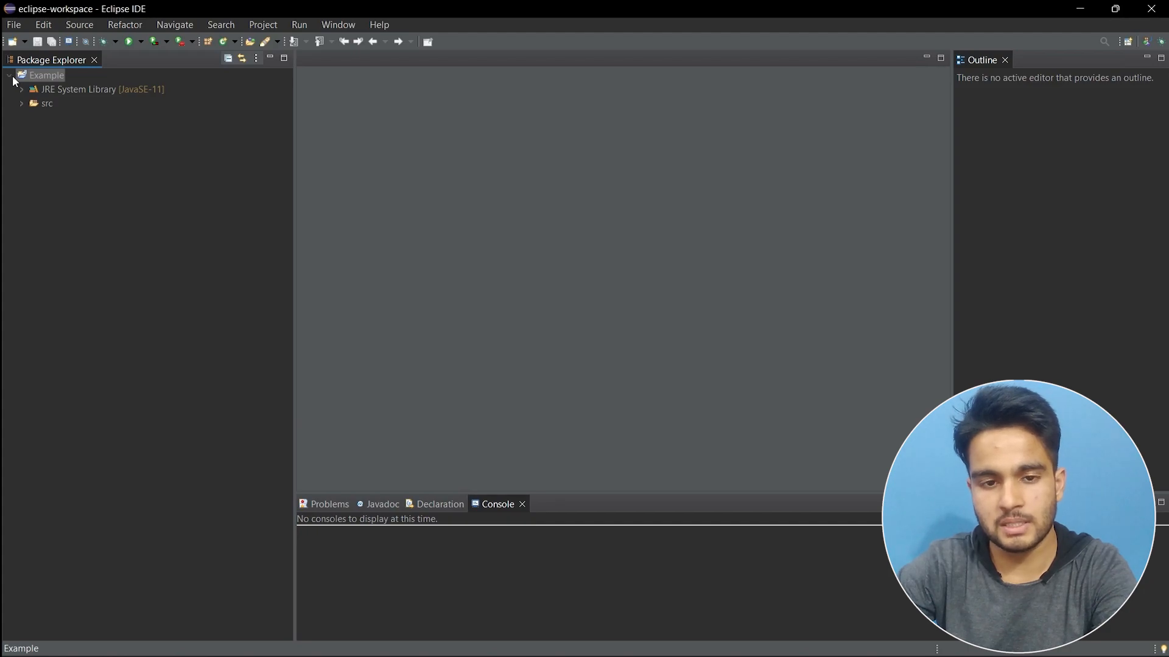
Expand src and the com.deepak package, then open eg1.java in the editor.
left_click(21, 103)
left_click(21, 91)
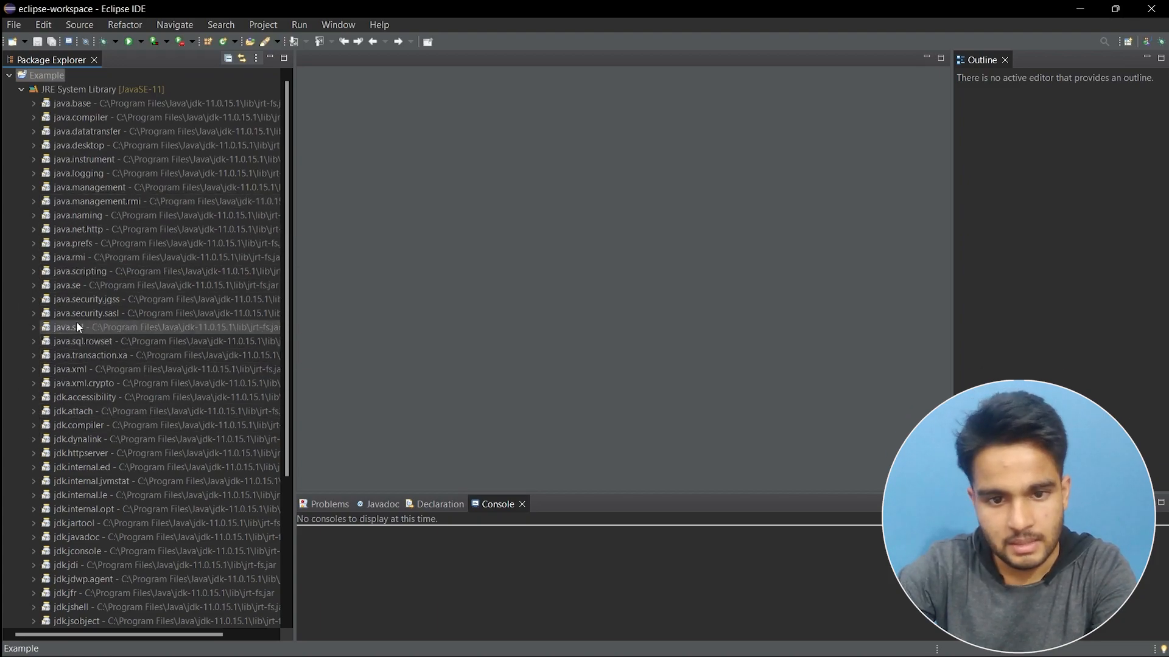
left_click(20, 90)
left_click(21, 90)
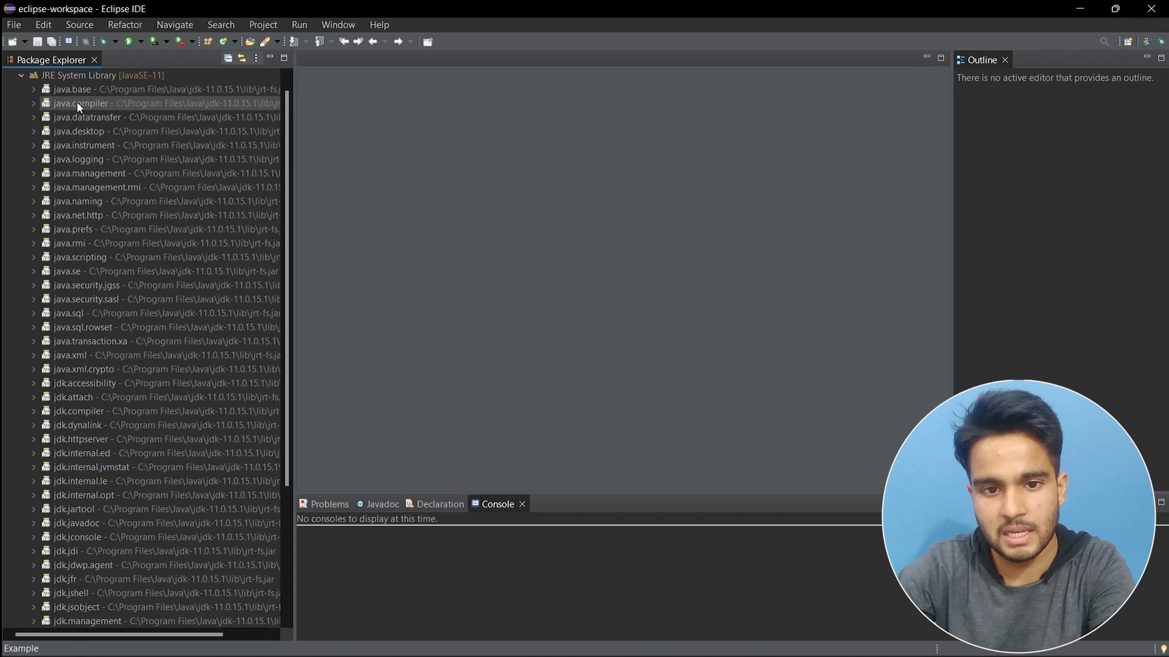
left_click(21, 76)
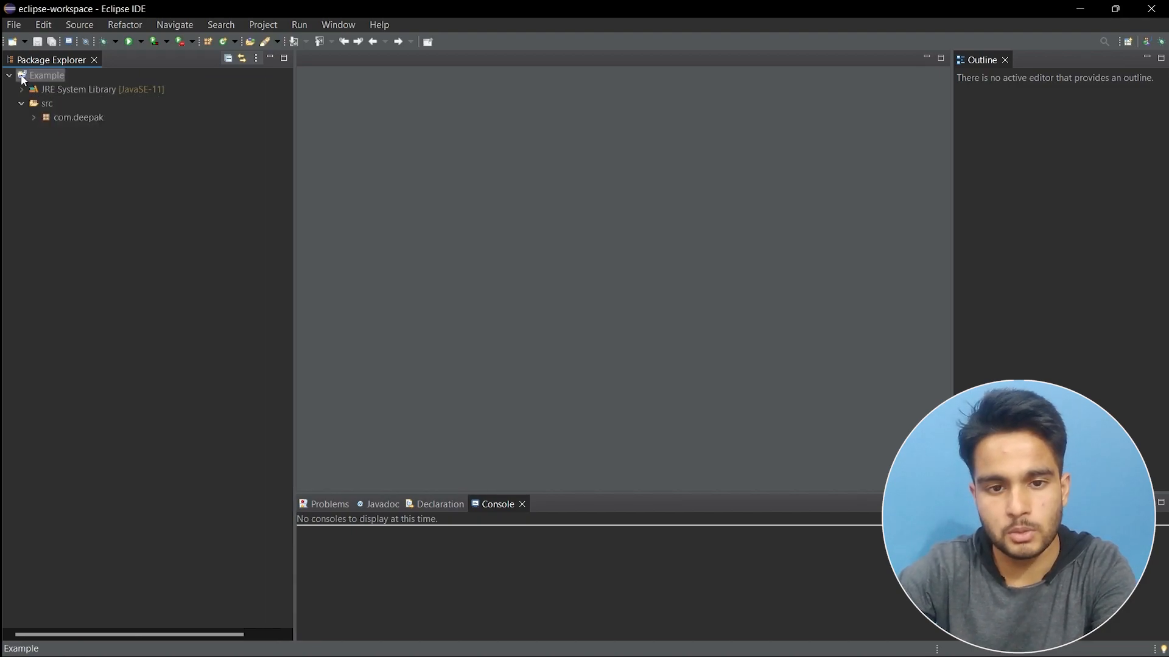
left_click(33, 117)
left_click(70, 132)
double_click(68, 132)
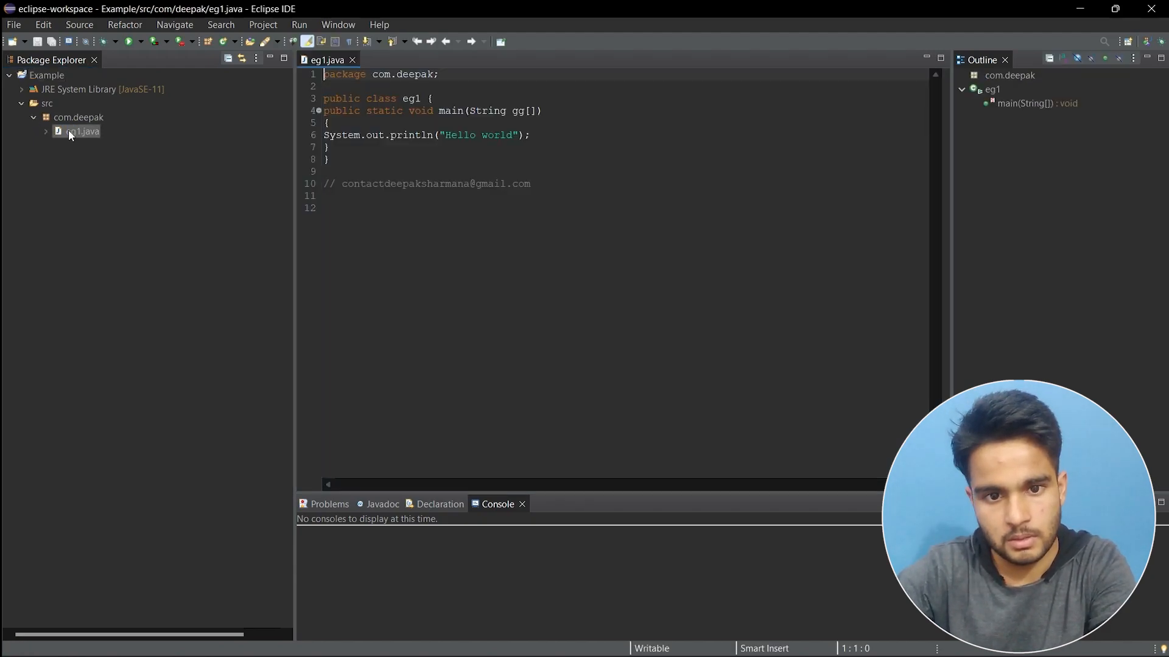
Delete the com.deepak package along with its eg1.java class.
right_click(58, 122)
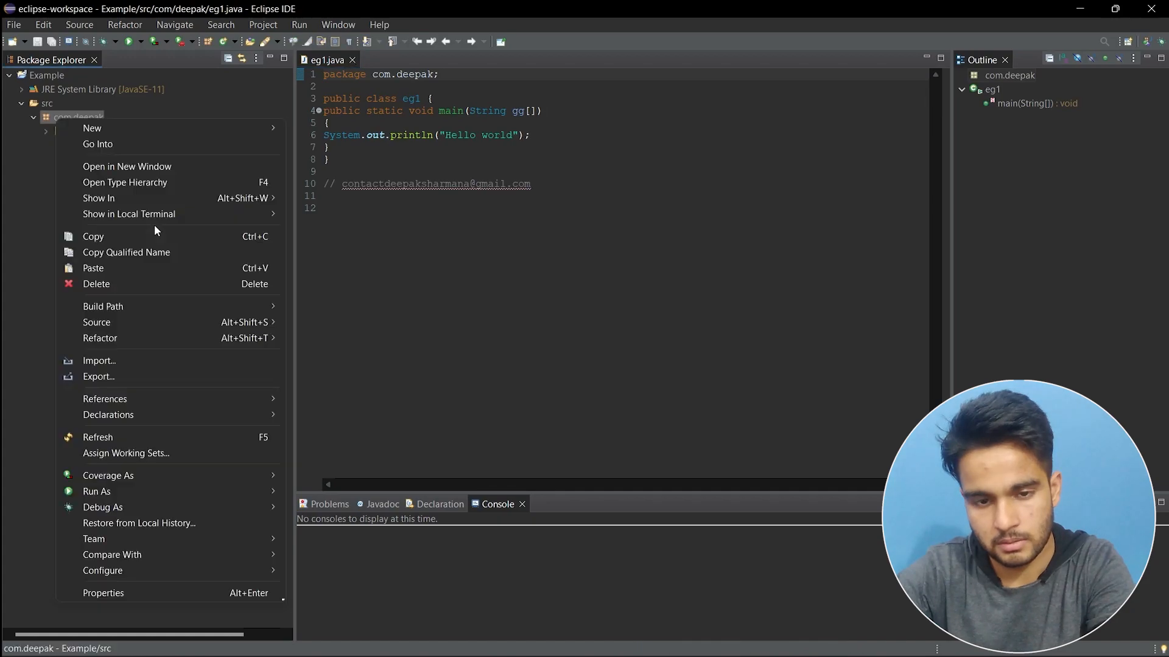
left_click(162, 284)
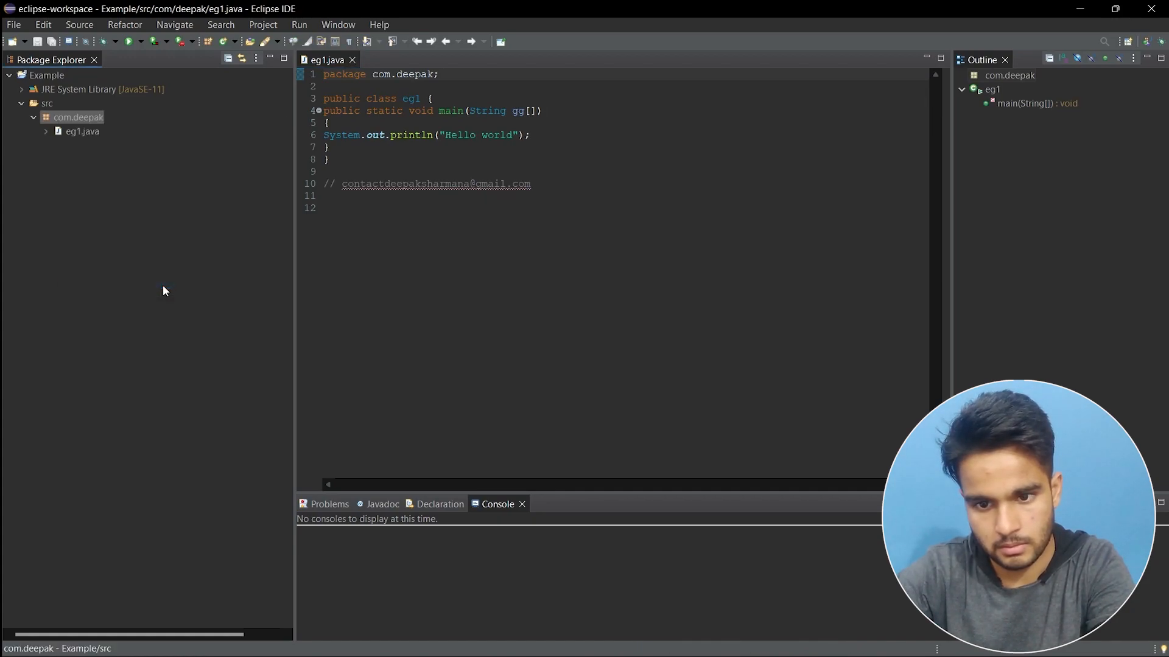
left_click(662, 364)
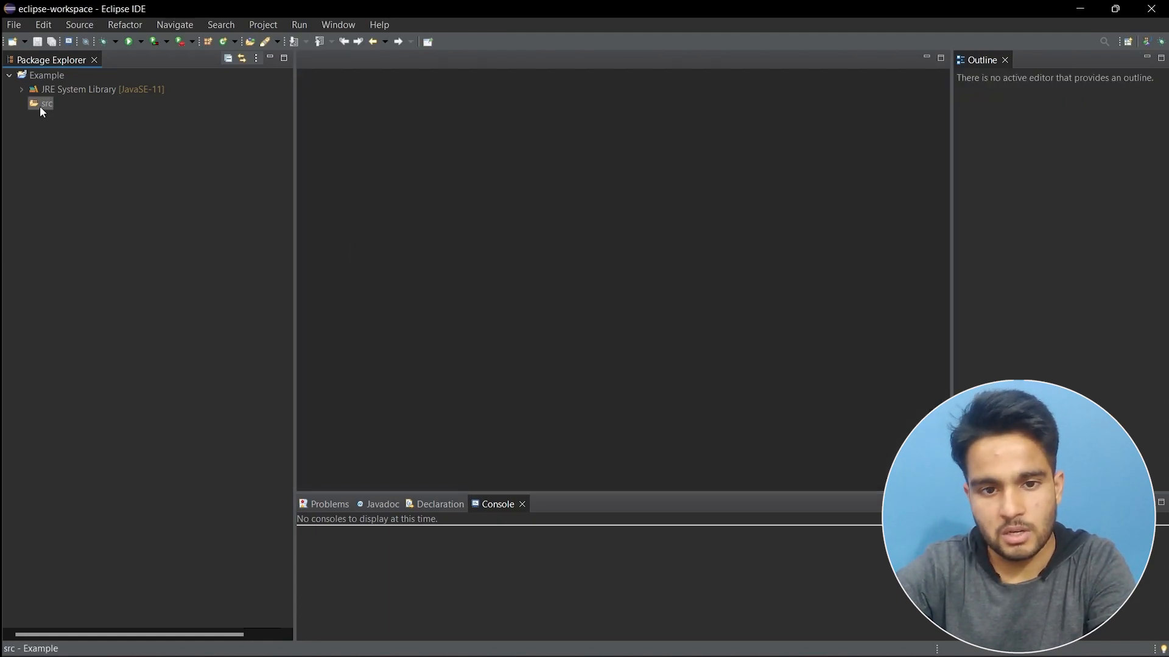
Create a new package com.deepak in the Example project's src folder.
right_click(38, 106)
mouse_move(87, 116)
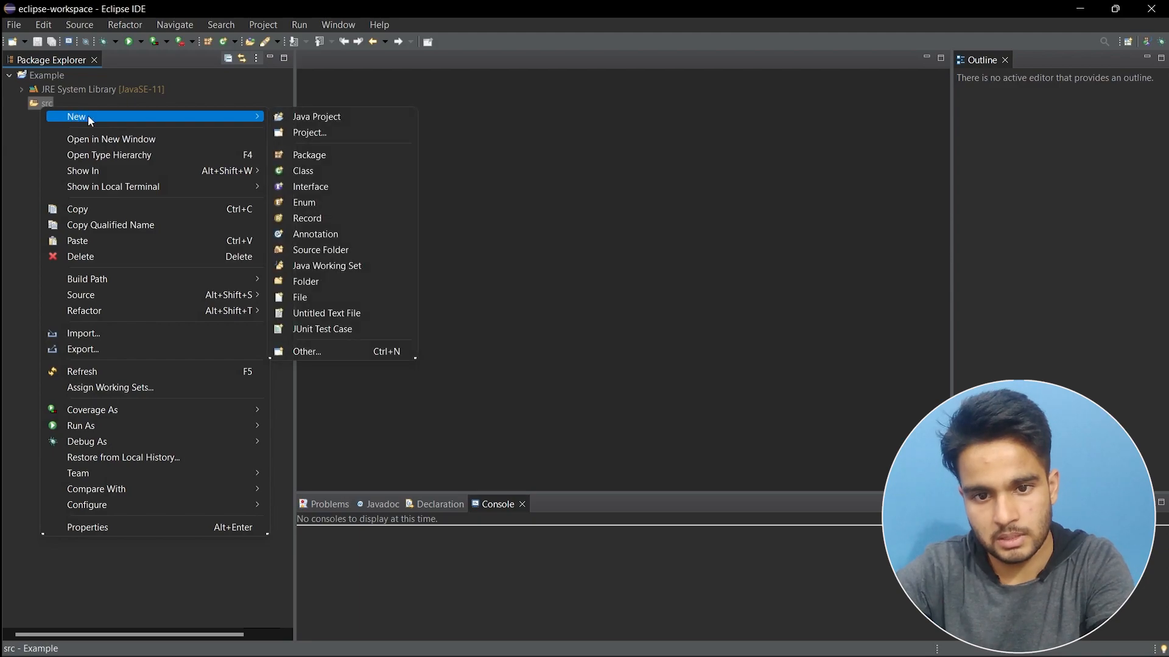
left_click(302, 156)
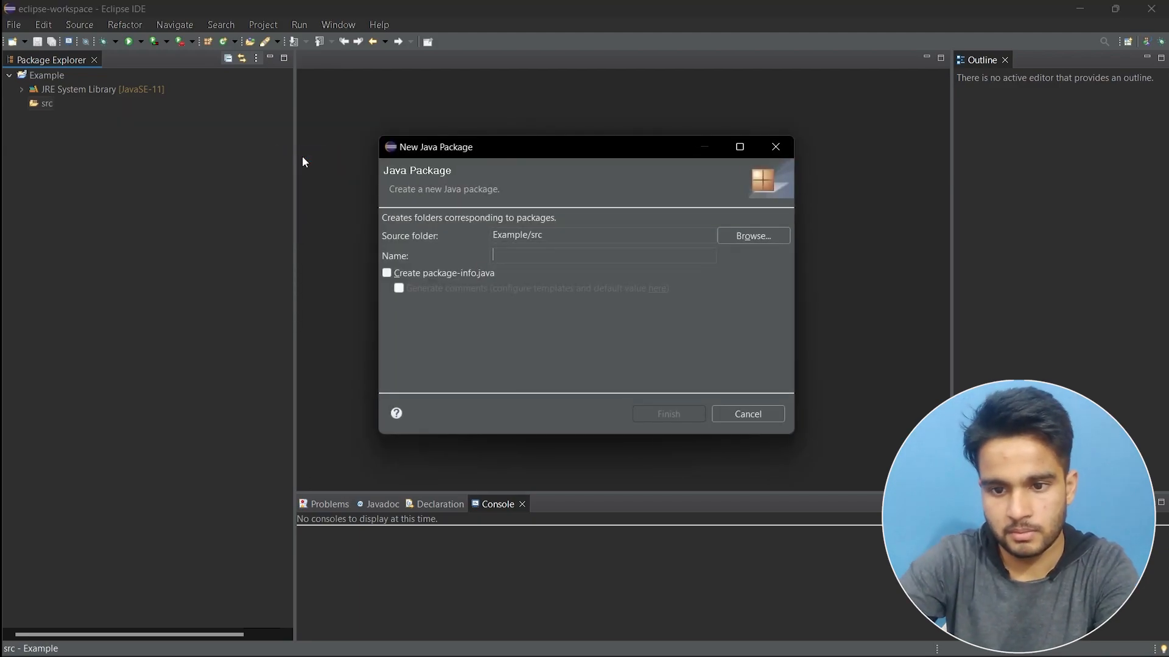
type("com.deepak")
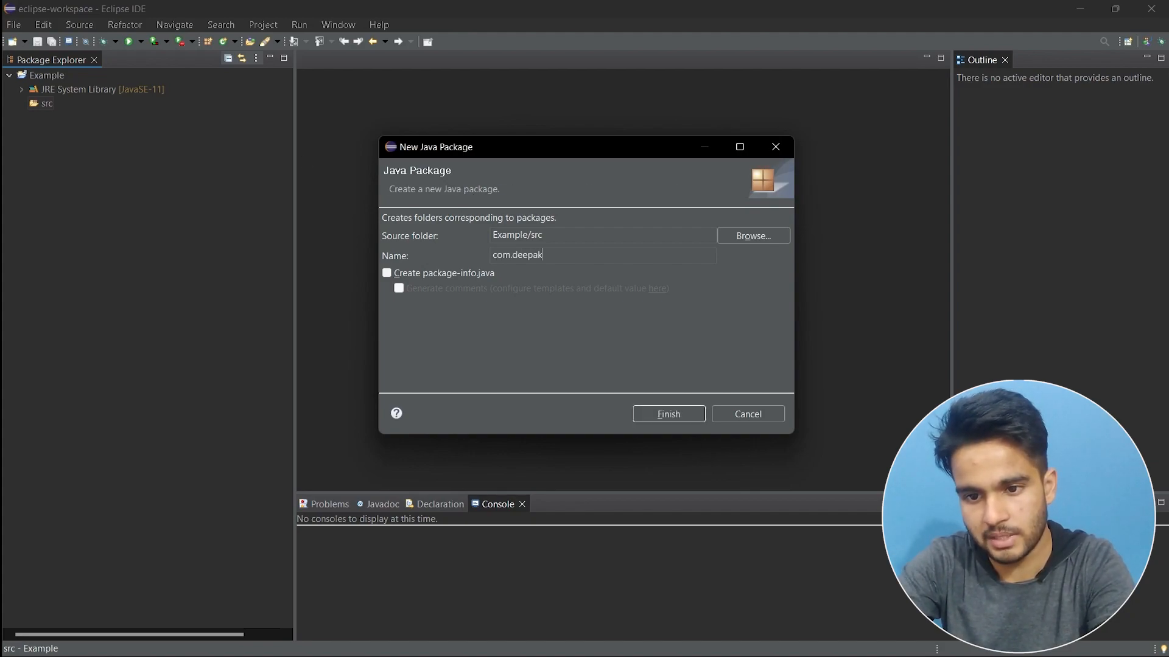
key("Return")
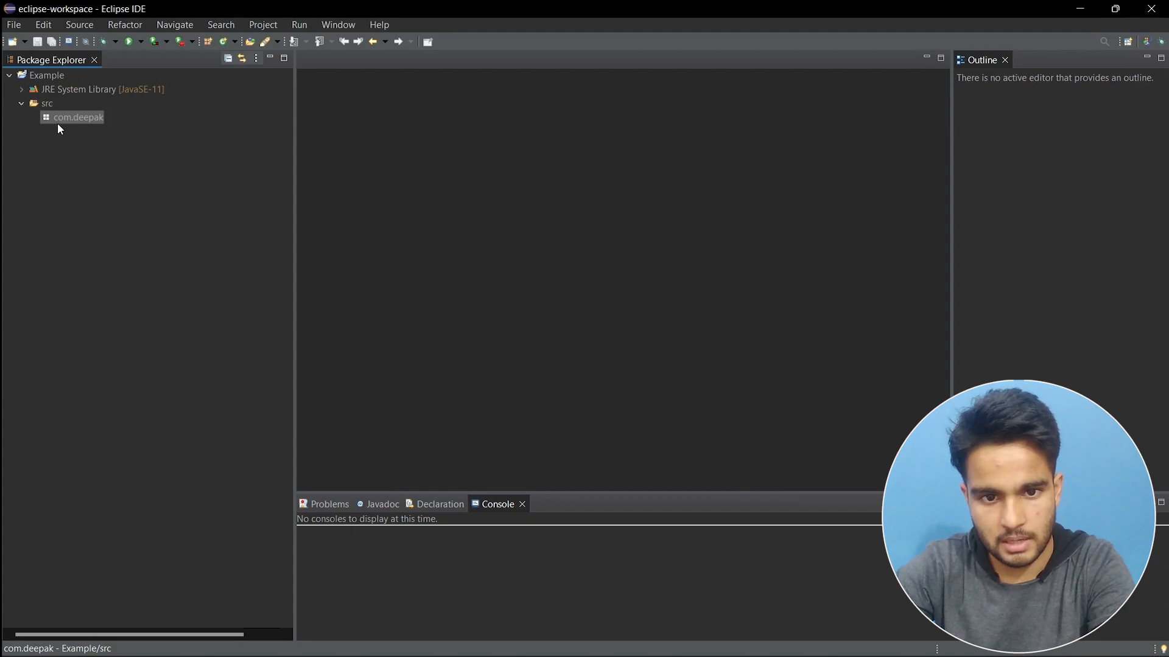
Create class eg1 in com.deepak and open it in the editor.
right_click(66, 118)
mouse_move(225, 124)
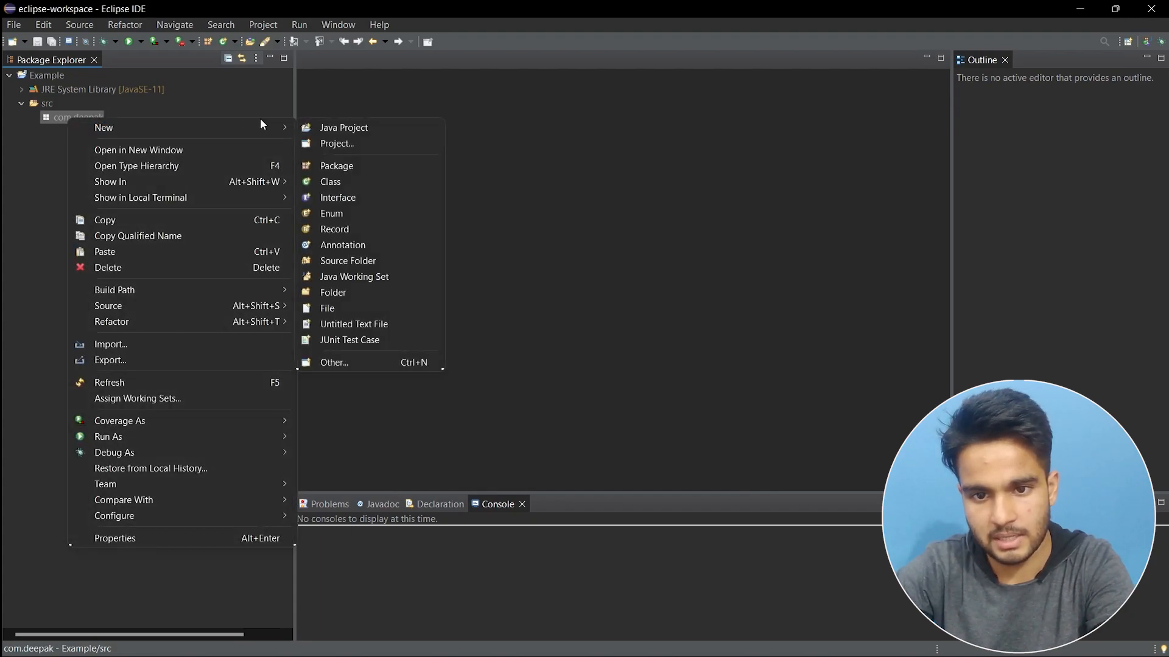
left_click(342, 182)
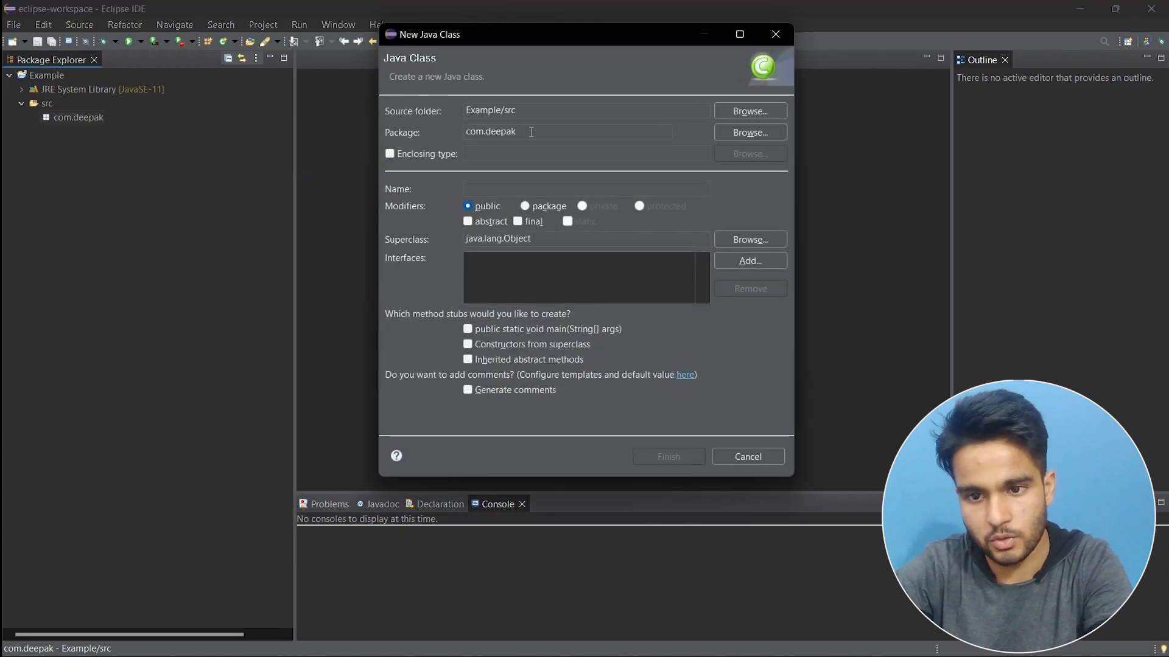
type("eg1.java")
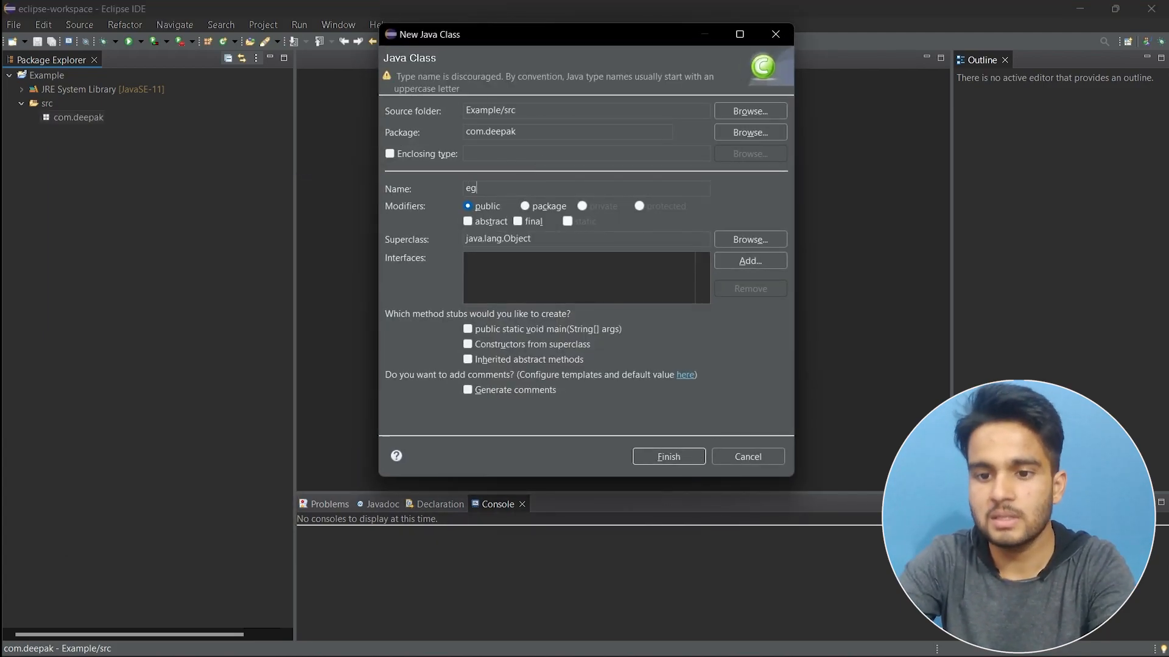
left_click(666, 457)
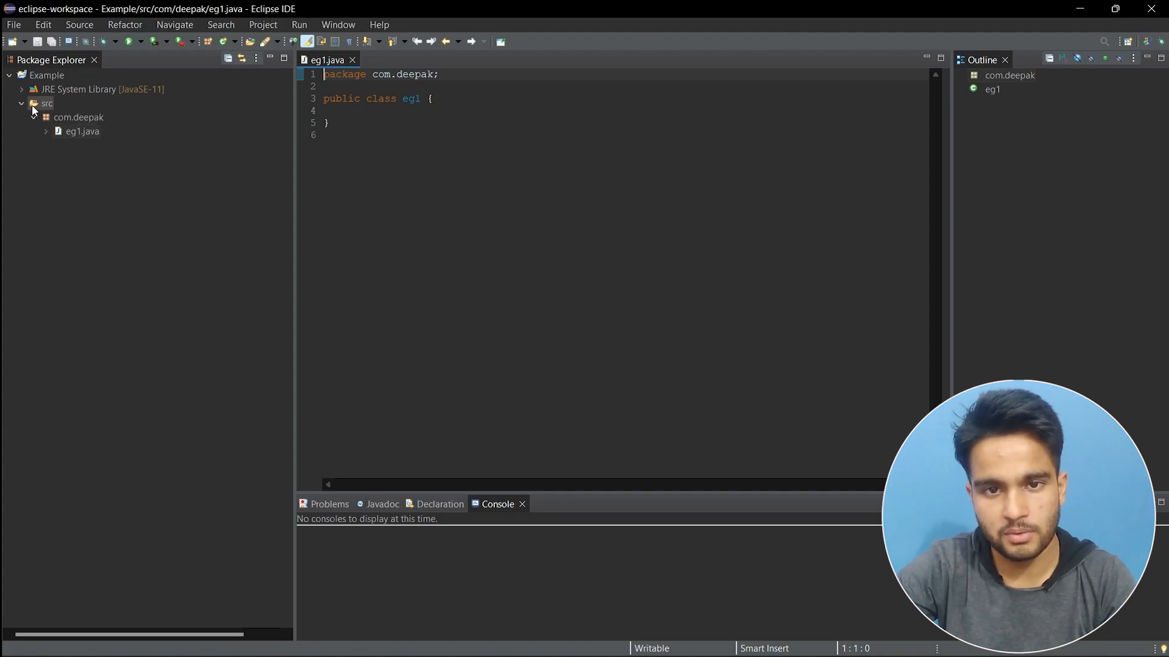
Add a main(String gg[]) method to eg1 containing System.out.println("Hello world");.
left_click(373, 114)
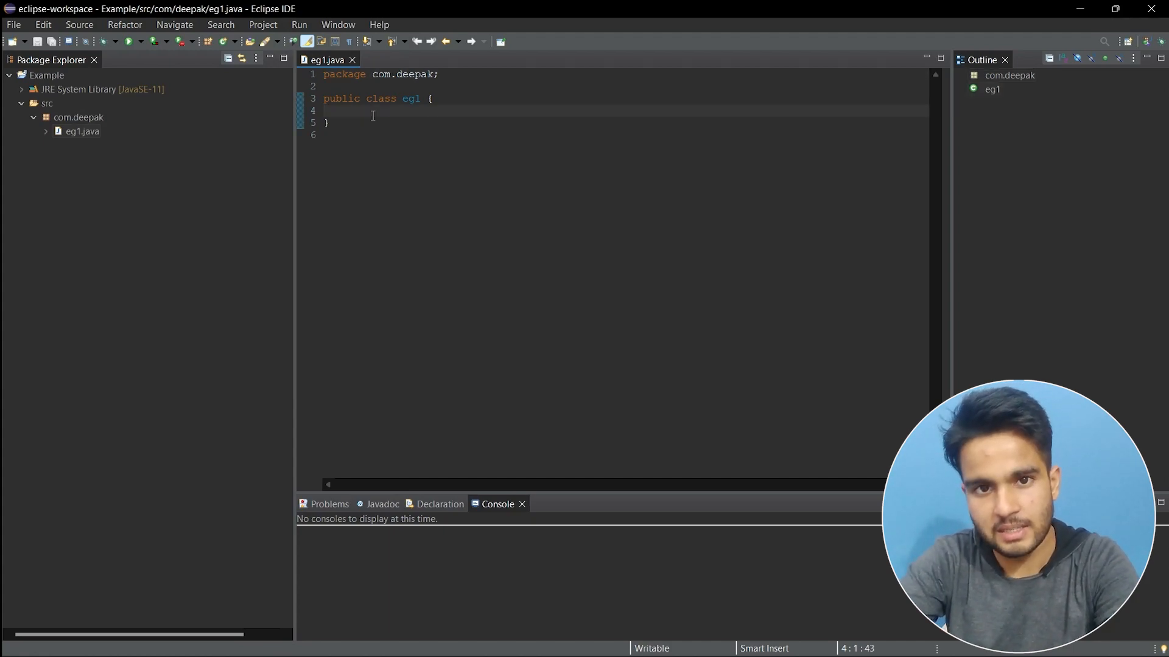
type("public ")
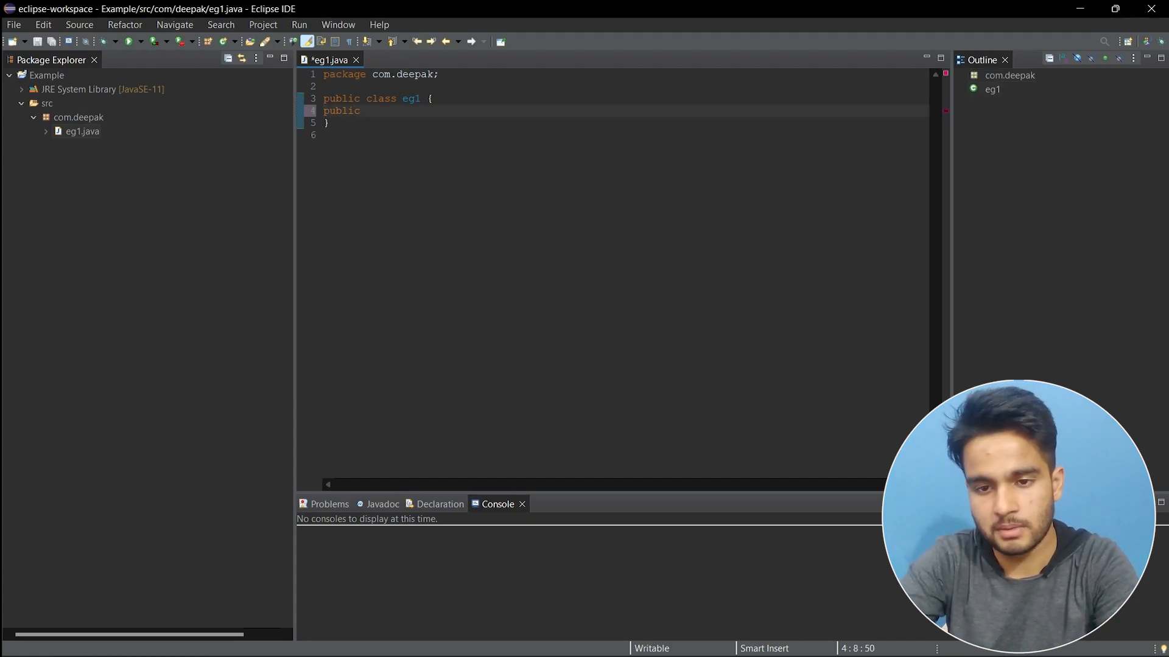
type("static void main(String gg[])")
key("Return")
type("{")
key("Return")
type("System.out.println(")
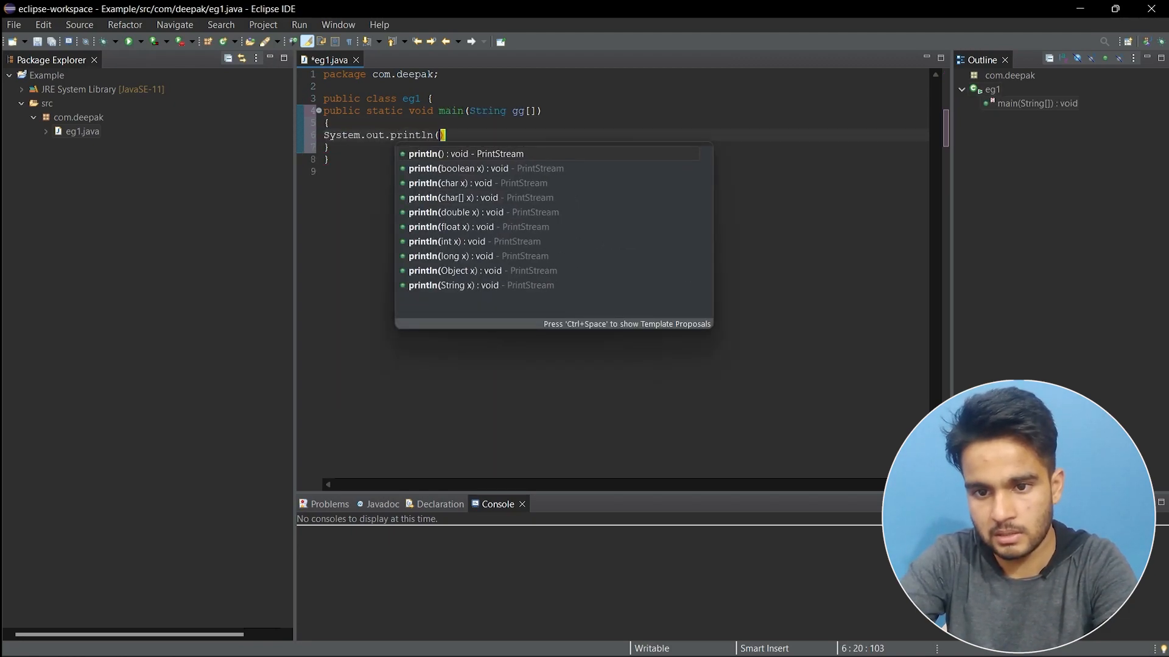
type("\"Hello world\");")
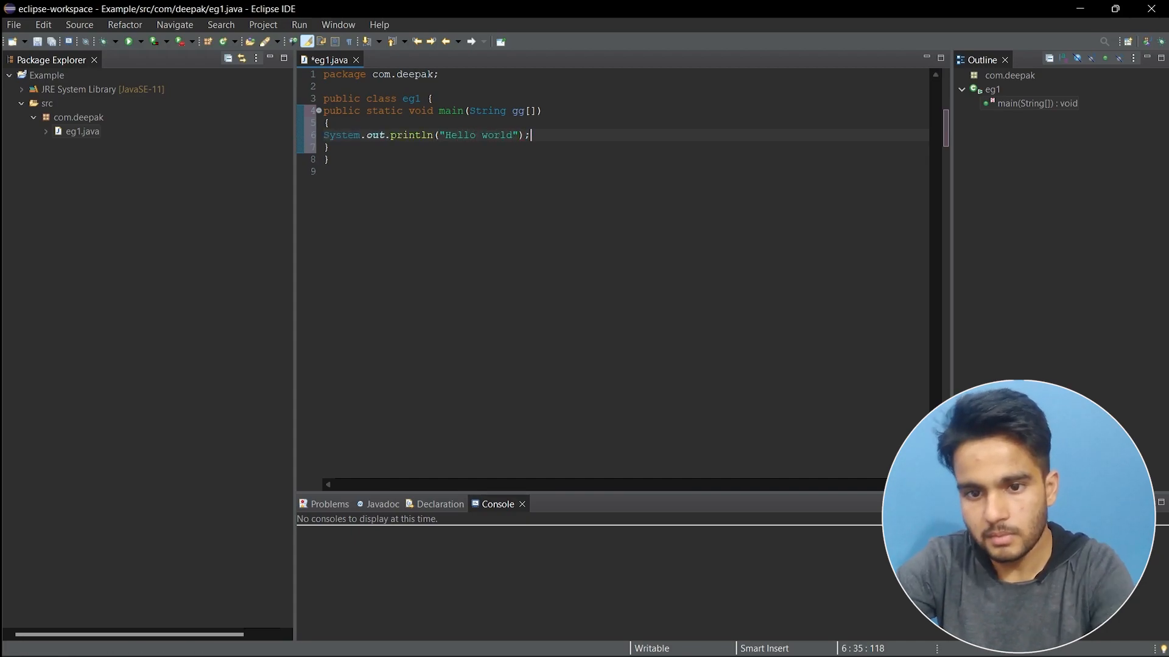
double_click(333, 111)
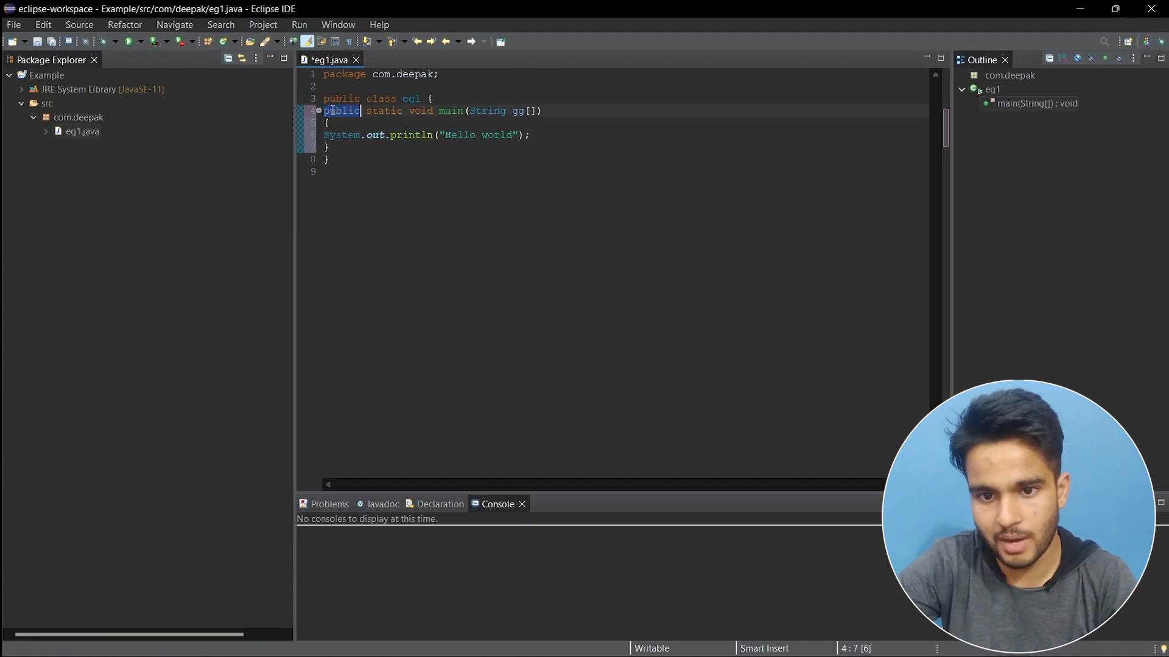
double_click(419, 111)
double_click(459, 110)
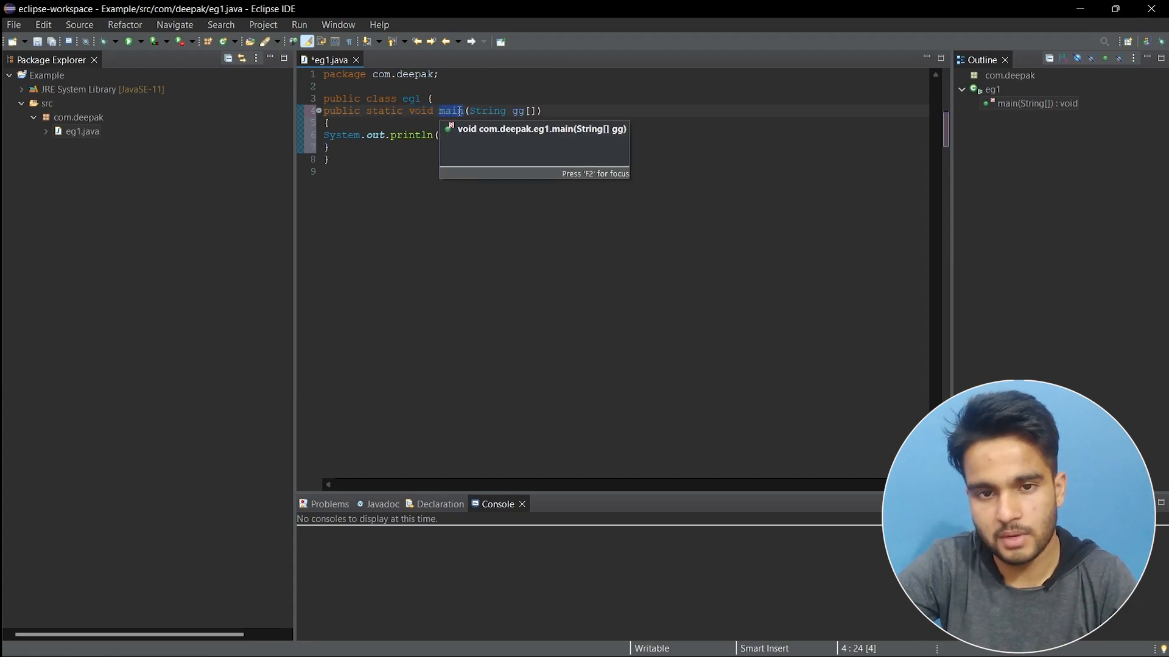
left_click(419, 120)
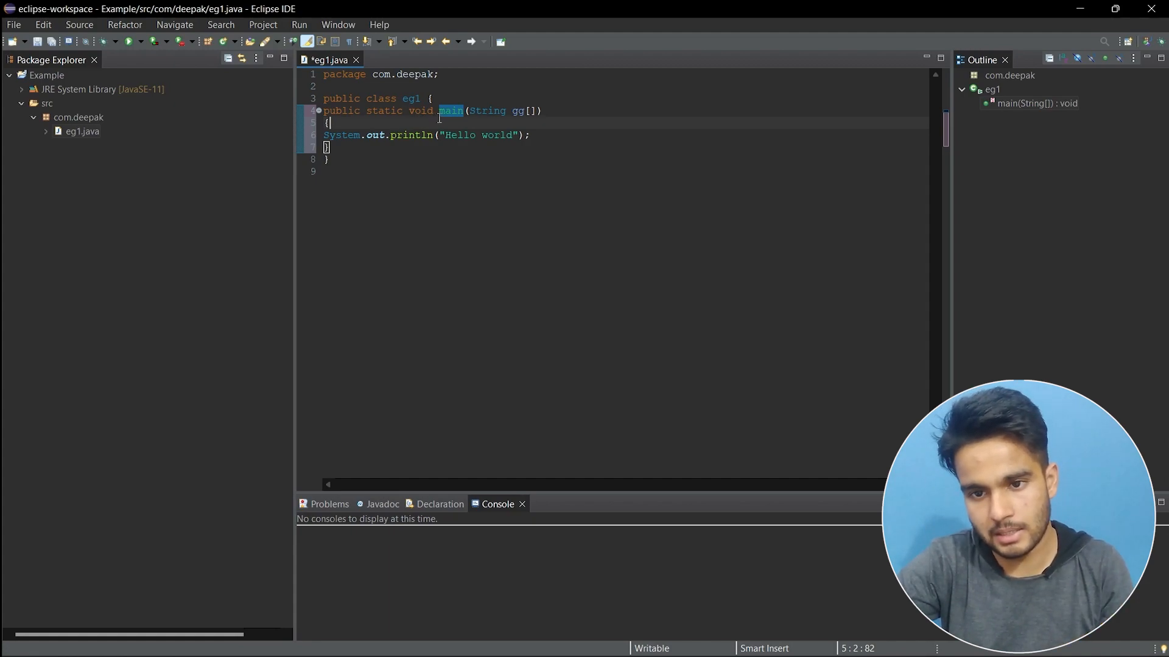
left_click(440, 112)
double_click(381, 110)
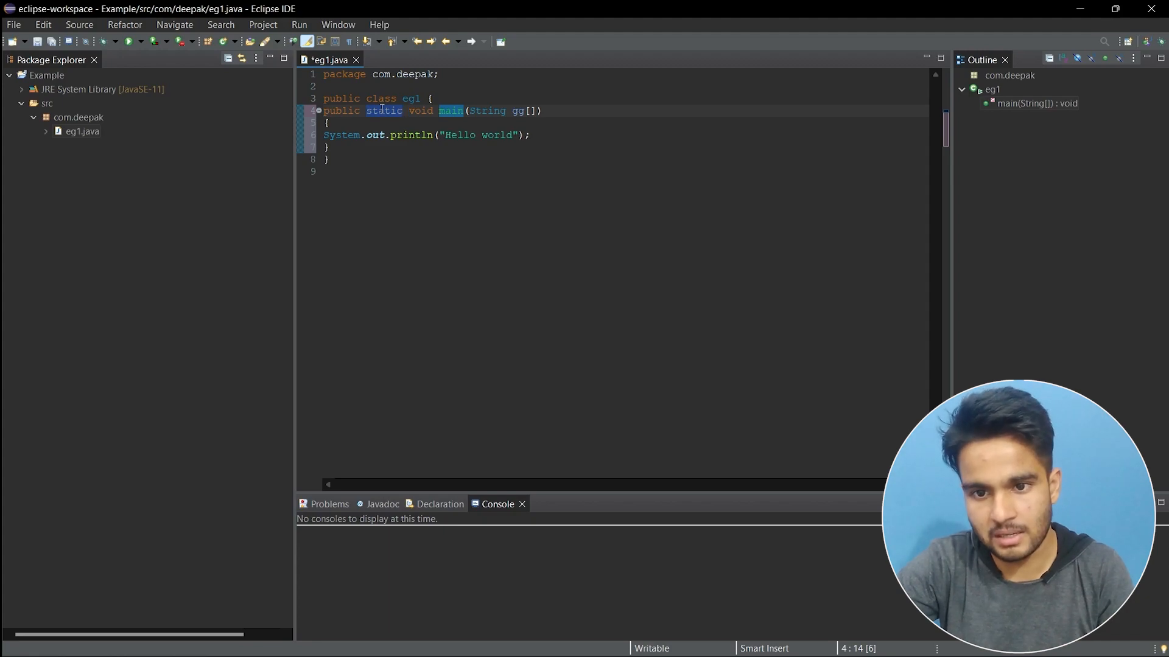
double_click(418, 111)
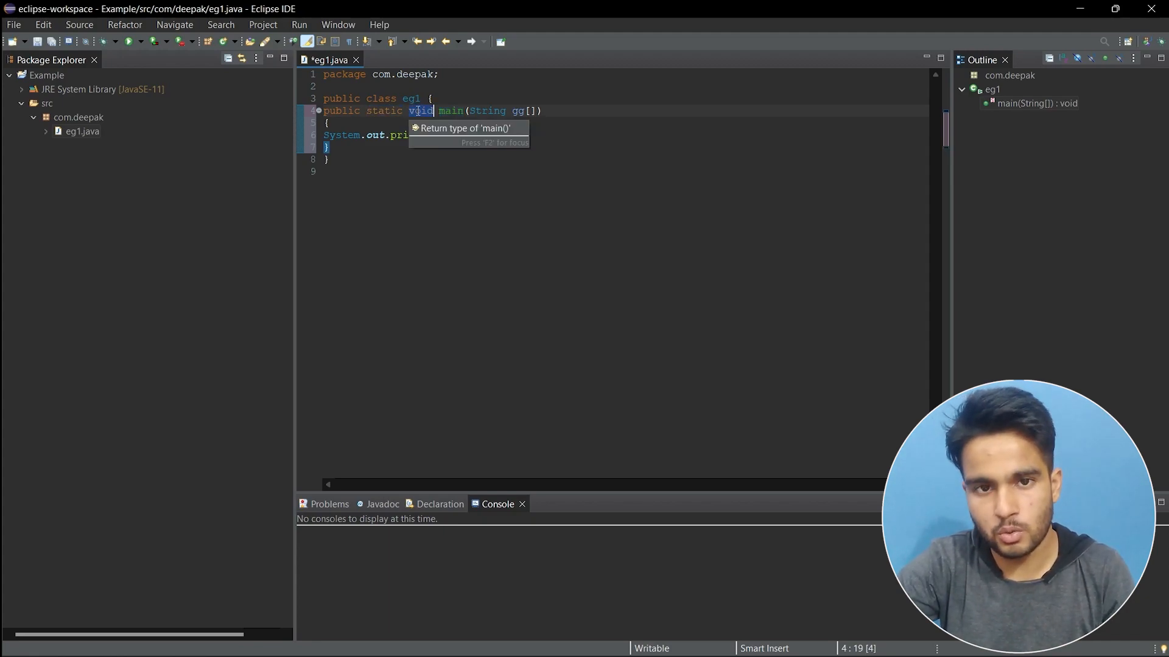
double_click(384, 116)
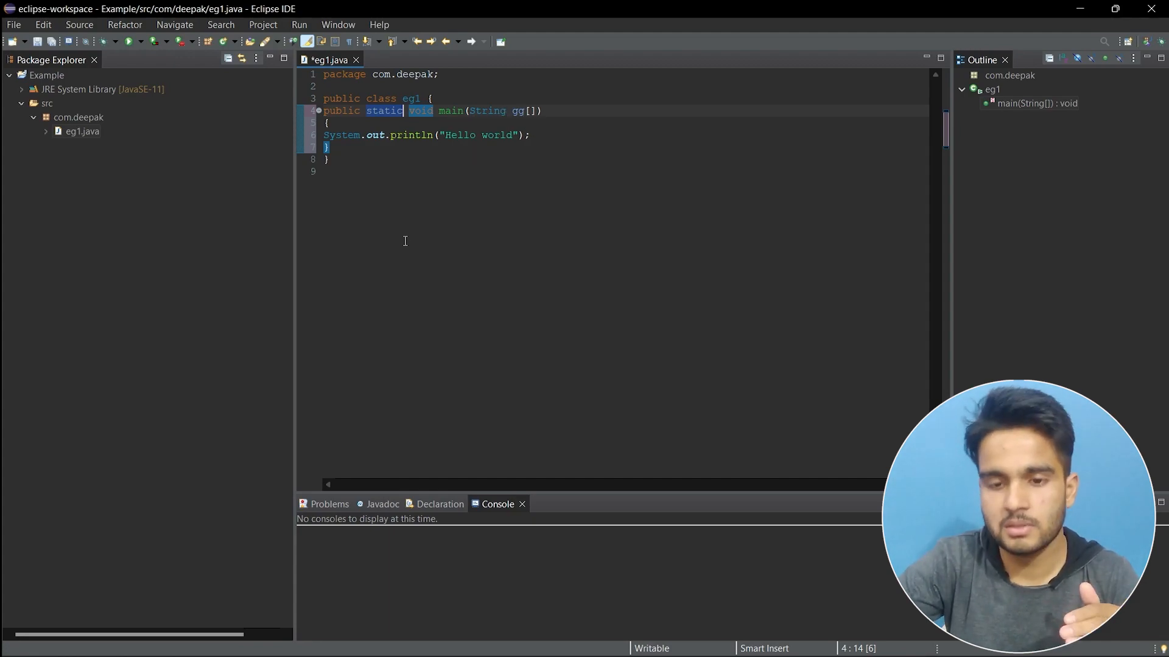
Save eg1 and run it as a Java Application, showing Hello world in the Console.
right_click(387, 138)
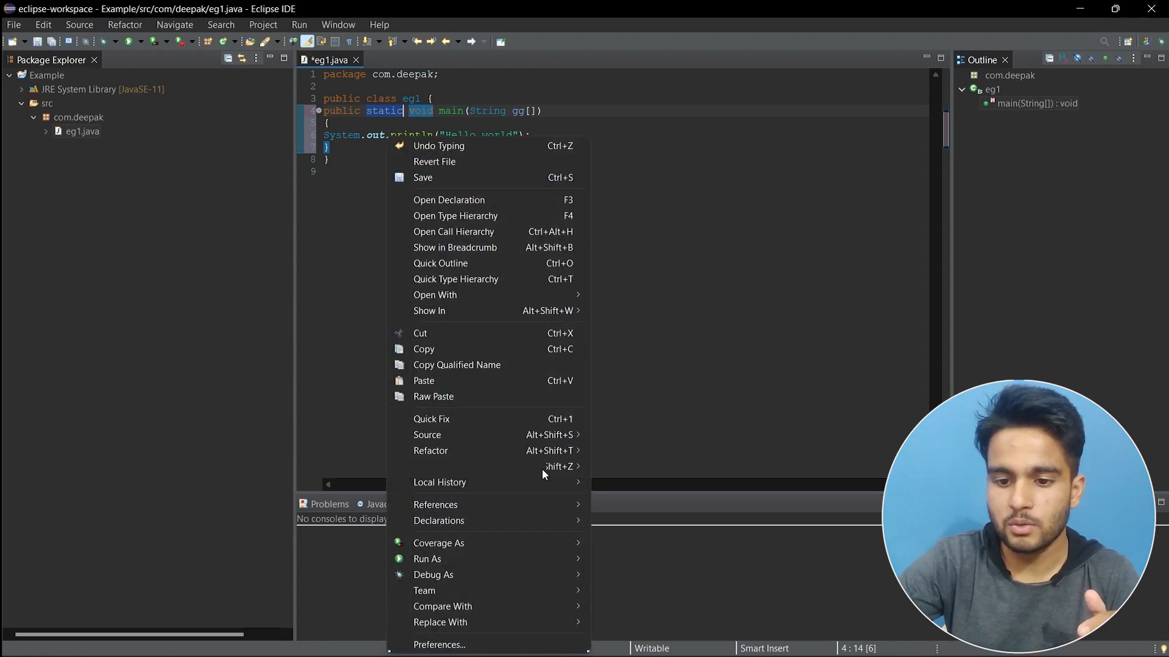
mouse_move(565, 555)
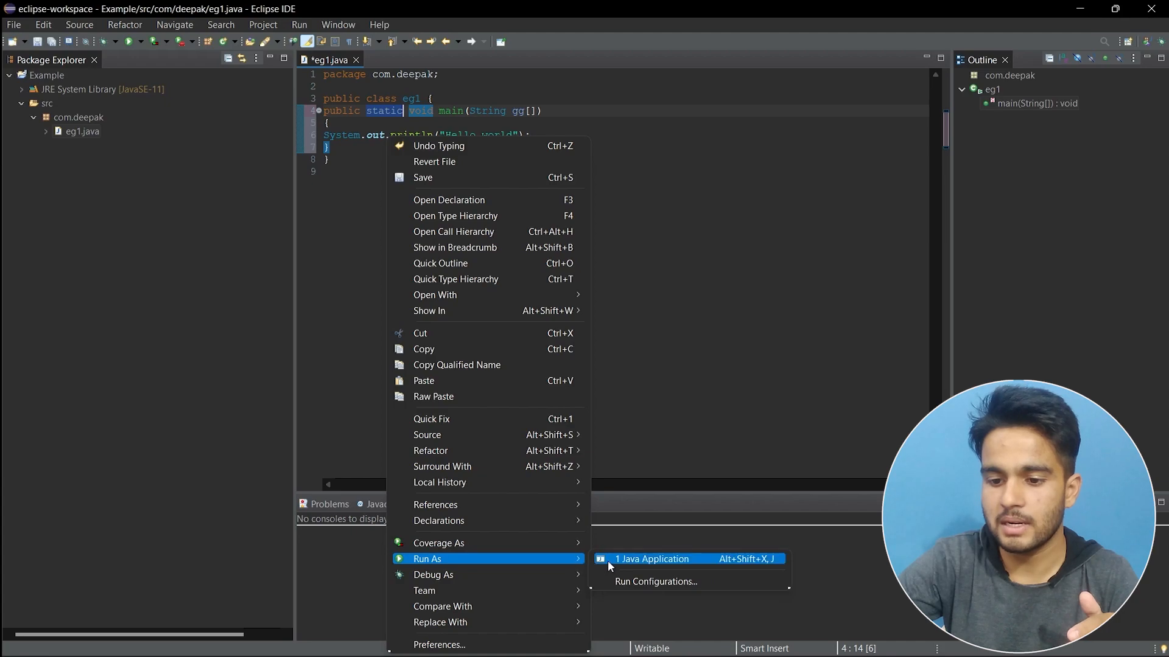
left_click(628, 563)
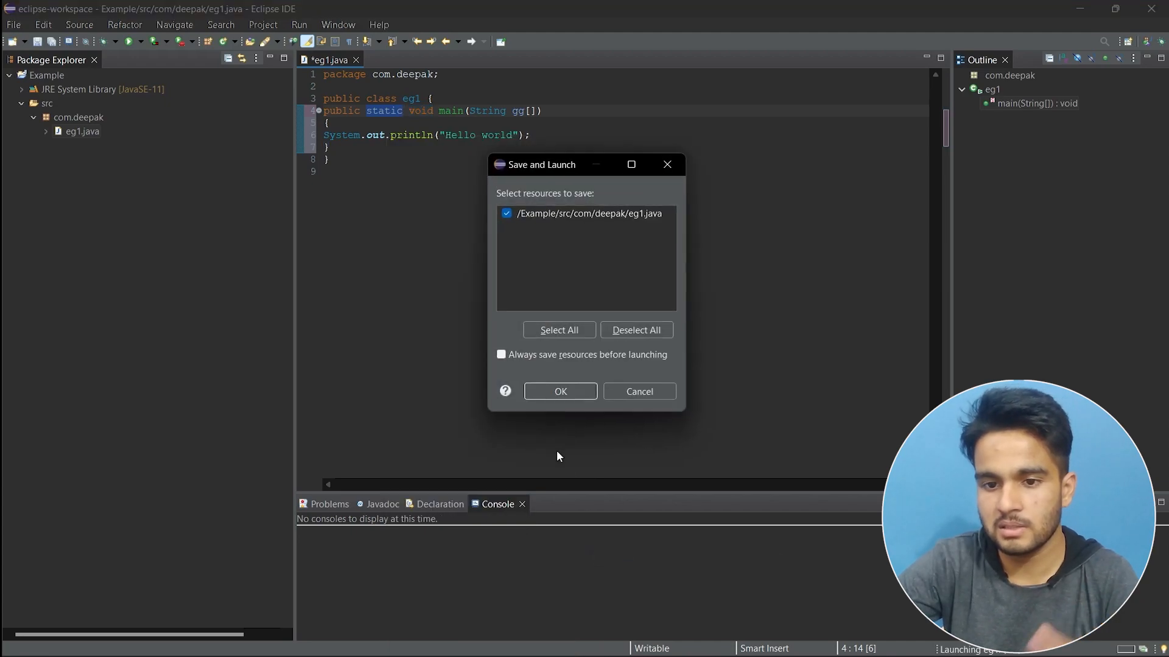
left_click(561, 391)
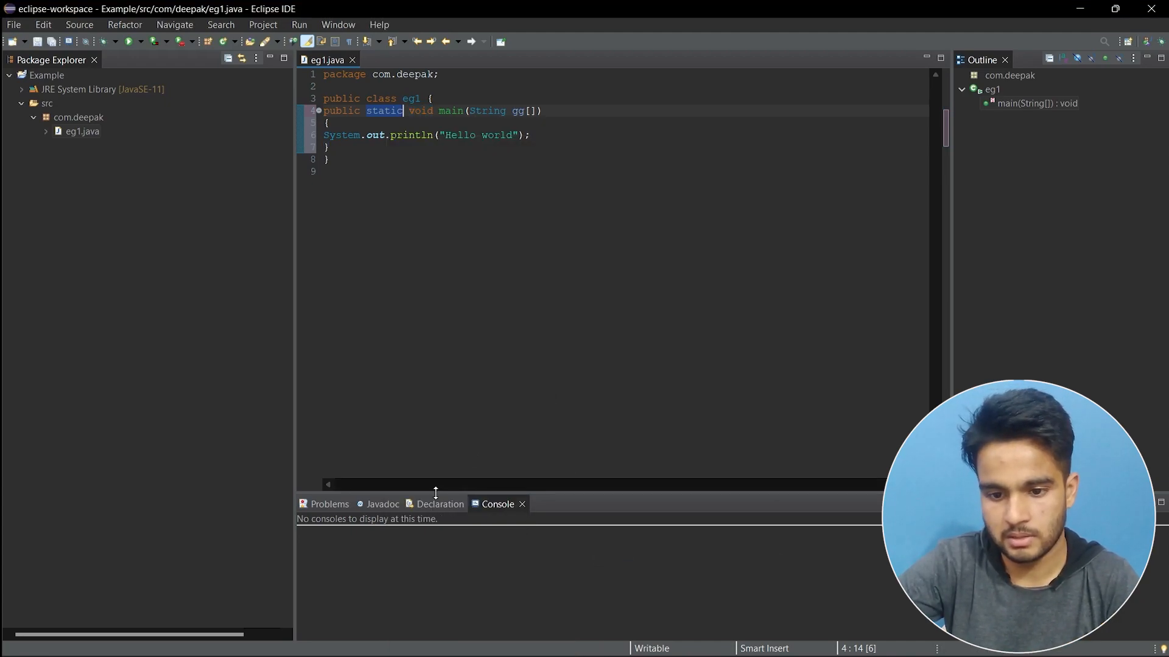
left_click_drag(366, 533, 295, 518)
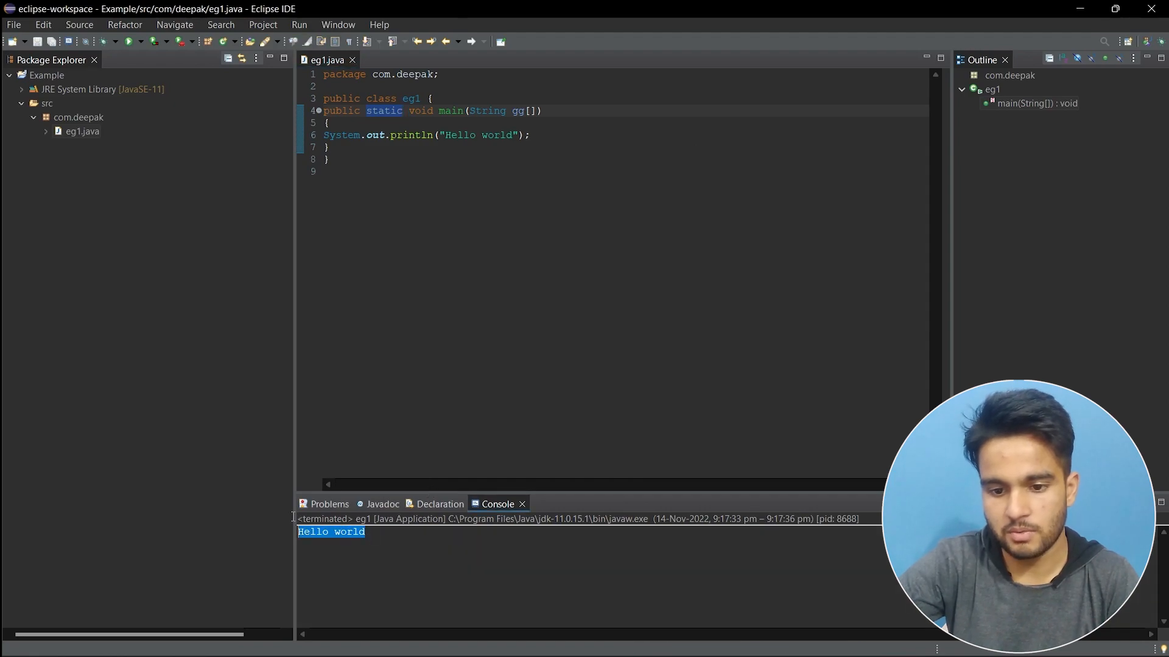
left_click(422, 293)
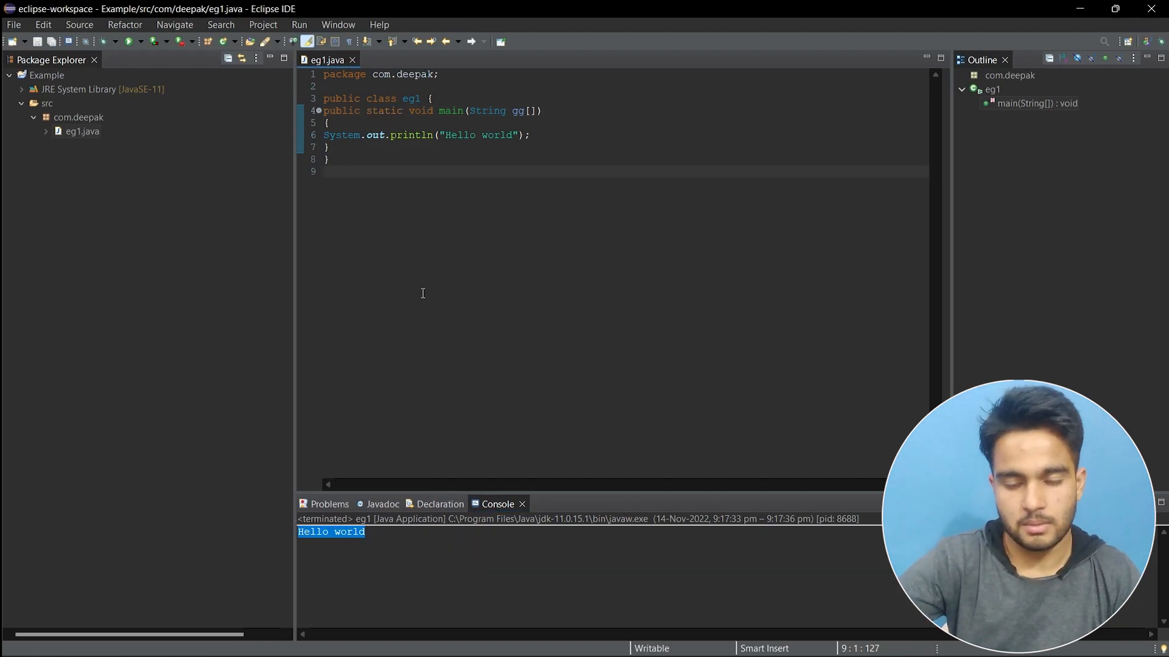
Add a // comment with the contact e-mail address on a new line below the eg1 class.
left_click(410, 158)
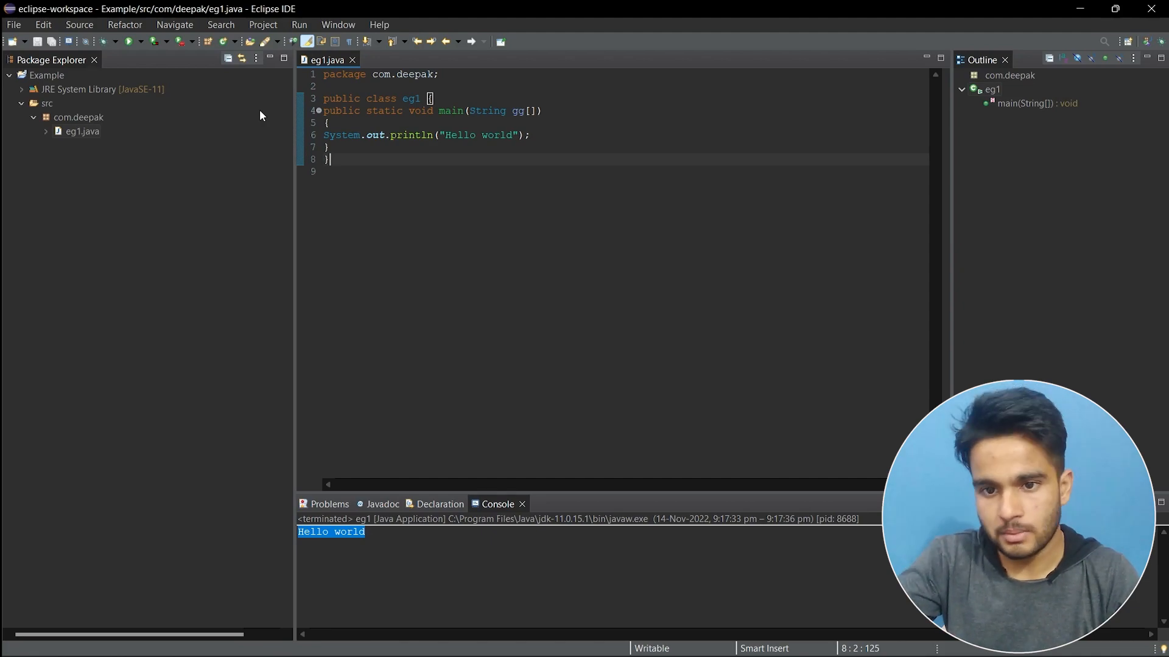
left_click(85, 131)
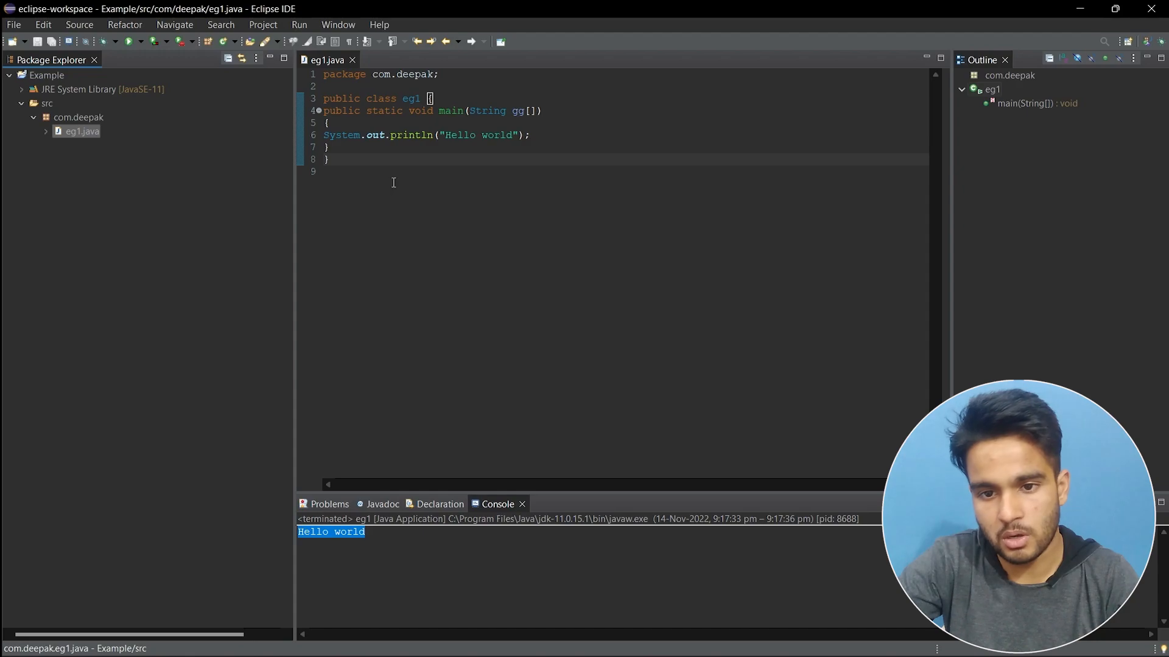
left_click(417, 171)
key("Return")
key("Return")
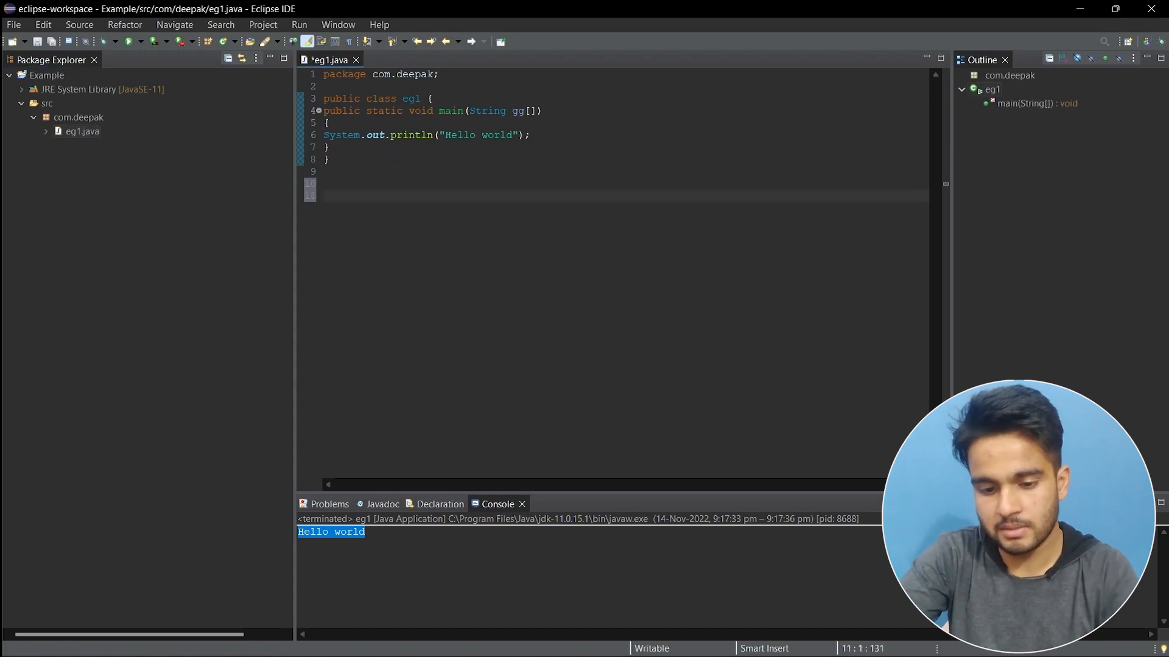
key("Up")
key("Up")
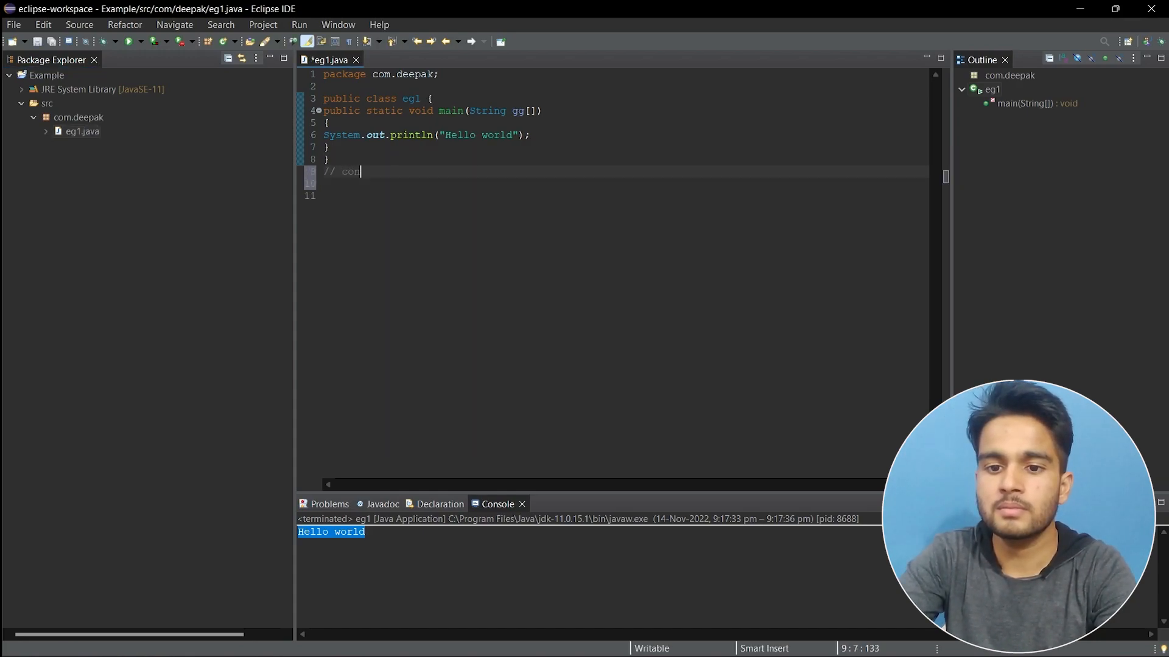
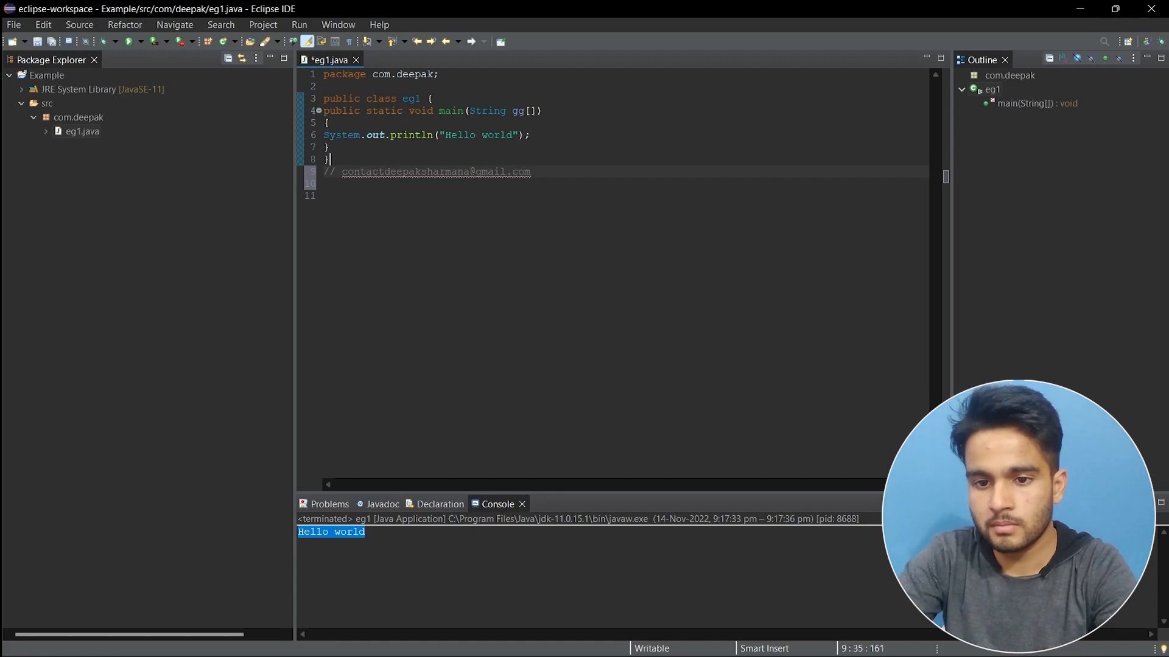
Select the new comment line together with the blank line below it.
key("shift+Up")
key("shift+Down")
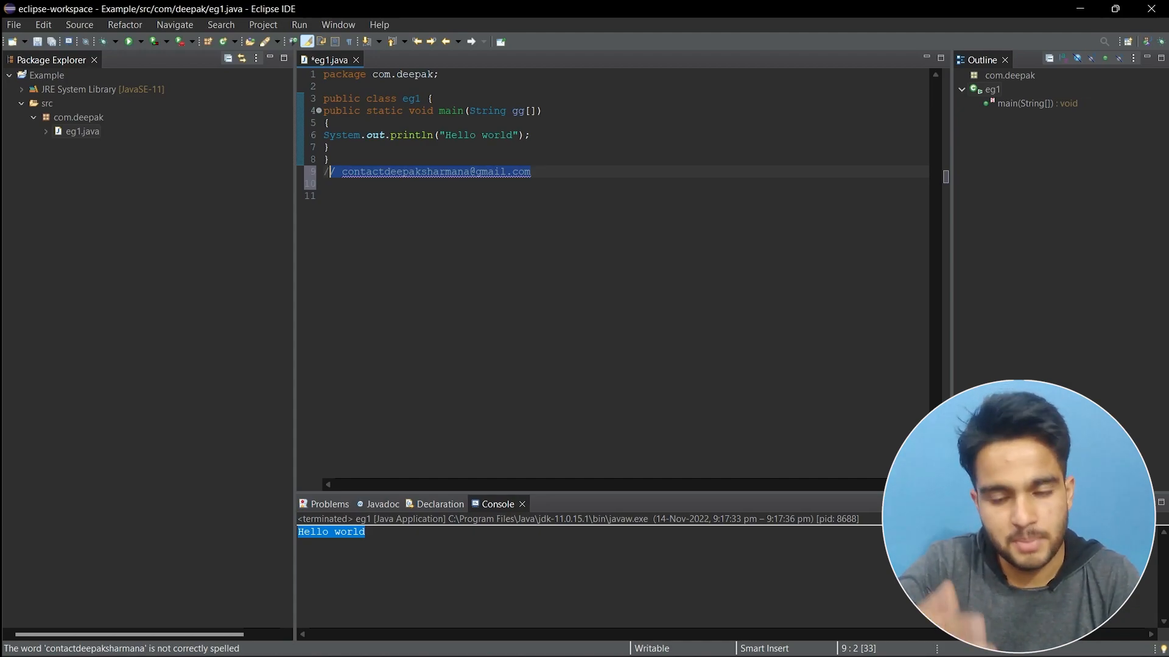
left_click(324, 172)
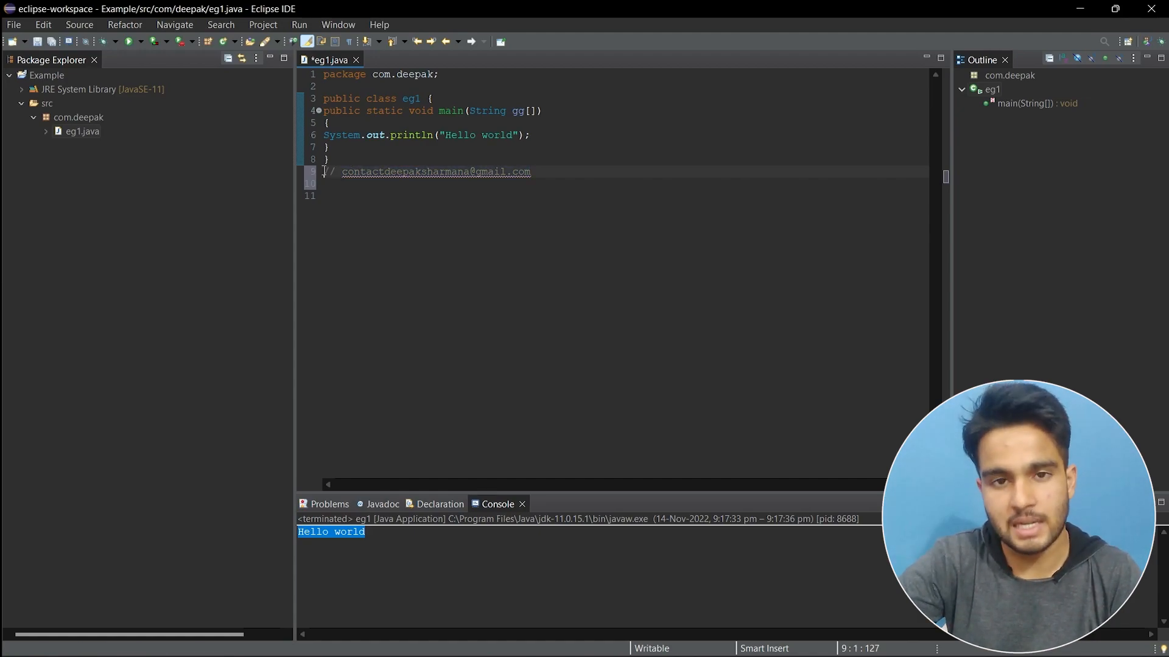
left_click_drag(324, 173, 333, 197)
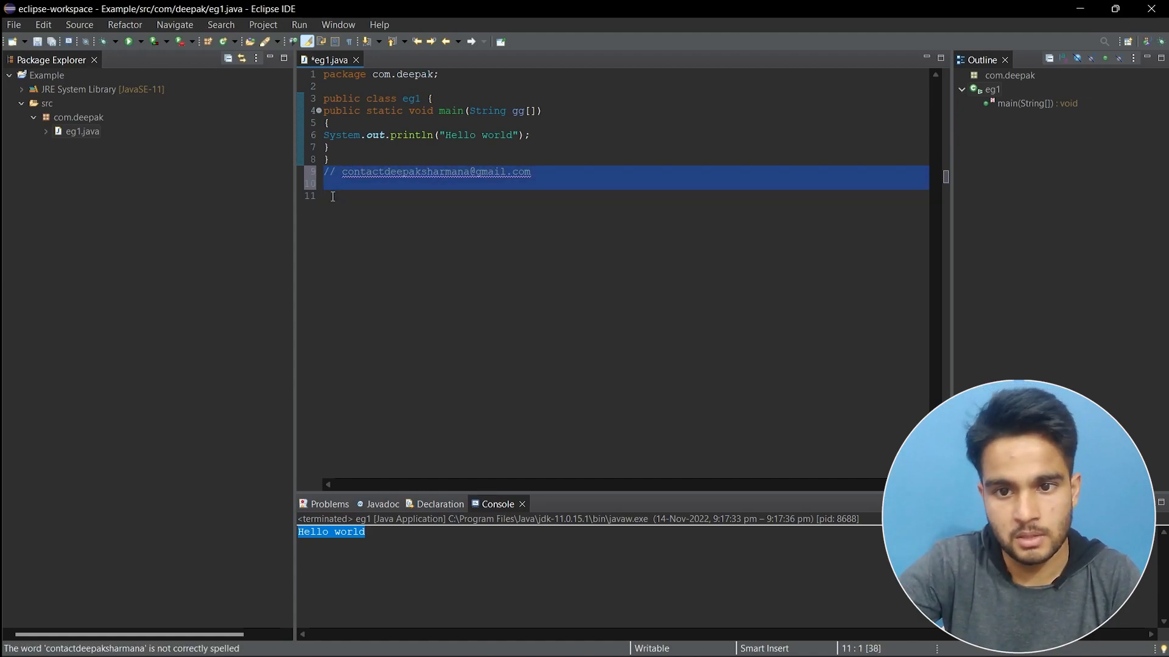